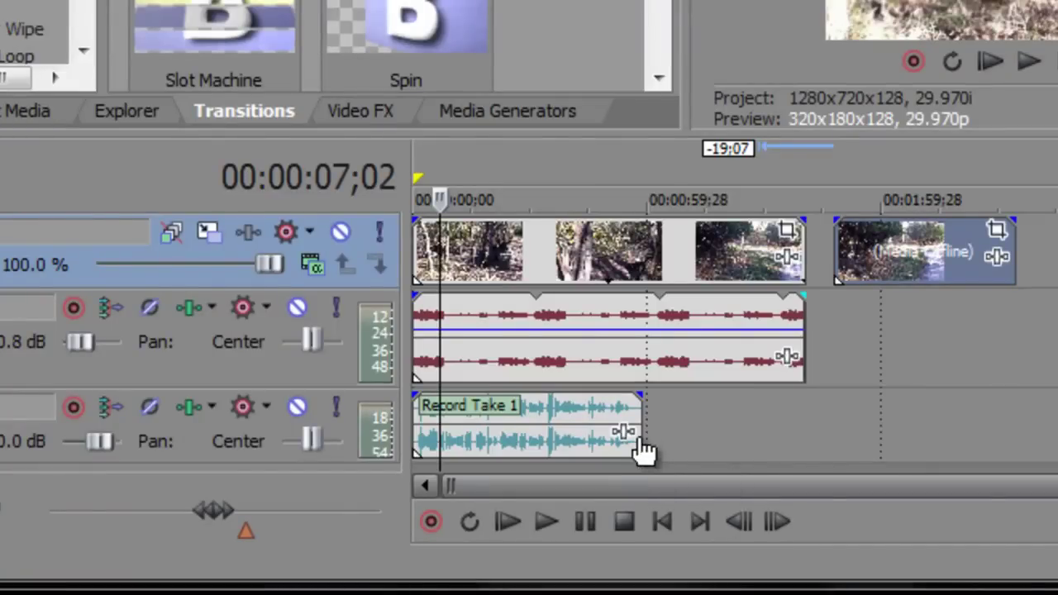
{"action": "left_click", "coordinate": [198, 434]}
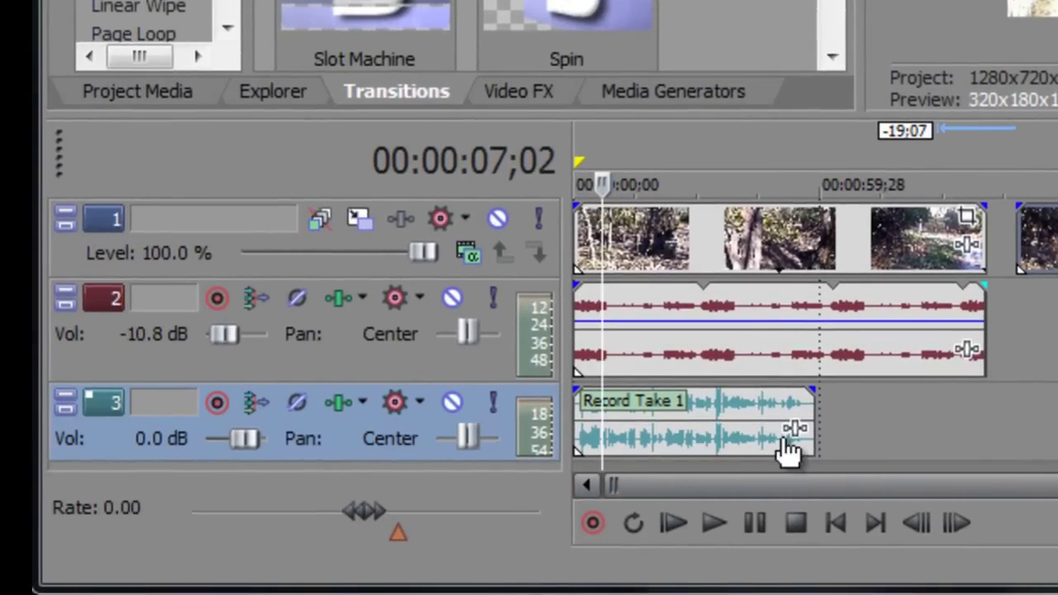
{"action": "left_click", "coordinate": [798, 434]}
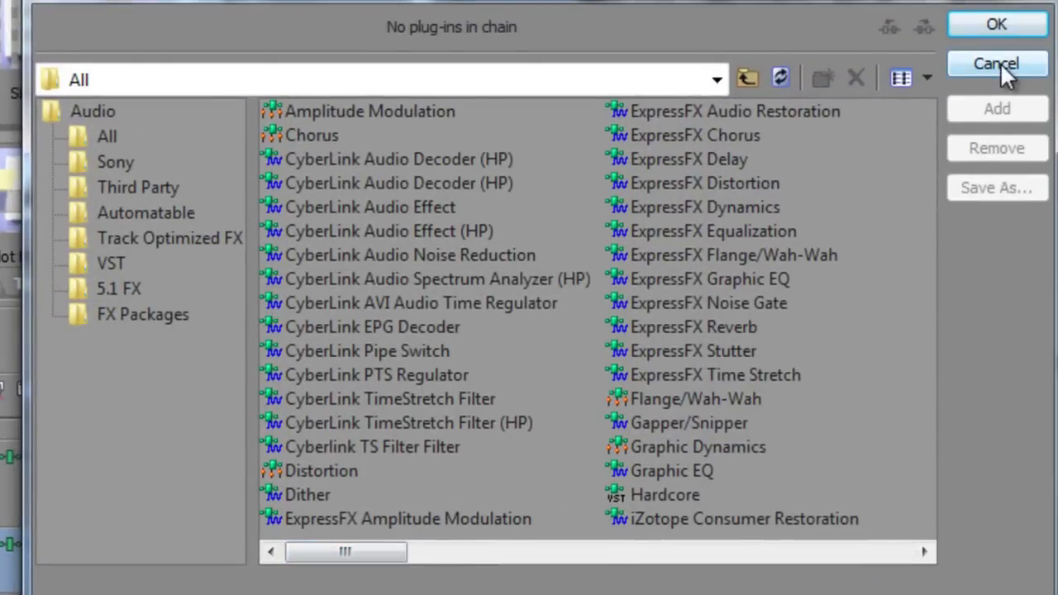
{"action": "left_click", "coordinate": [997, 24]}
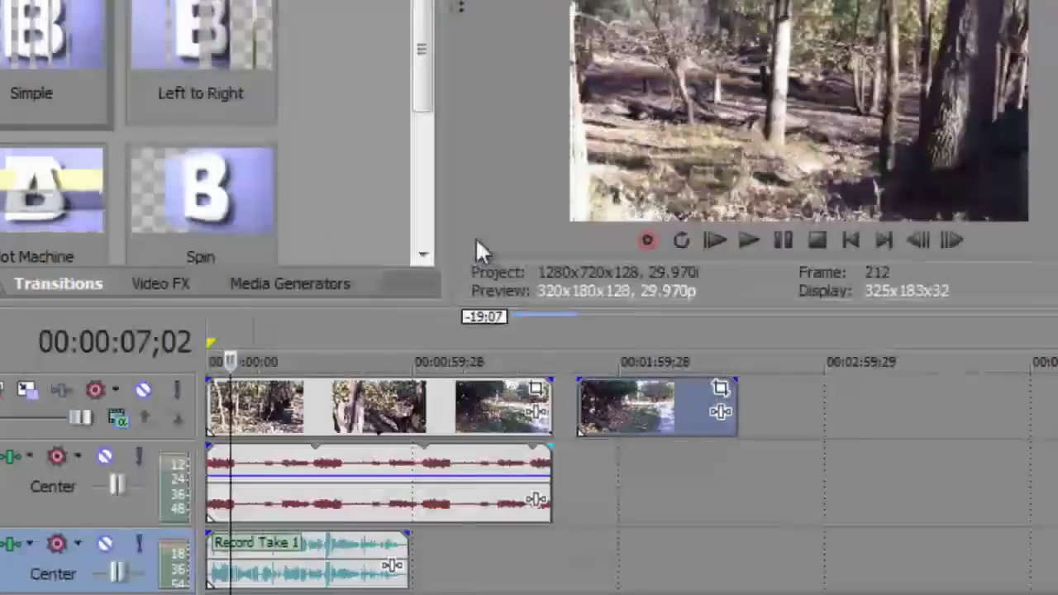
Play the project from the start, stop playback, and return the playhead to the beginning of the timeline.
{"action": "left_click", "coordinate": [371, 562]}
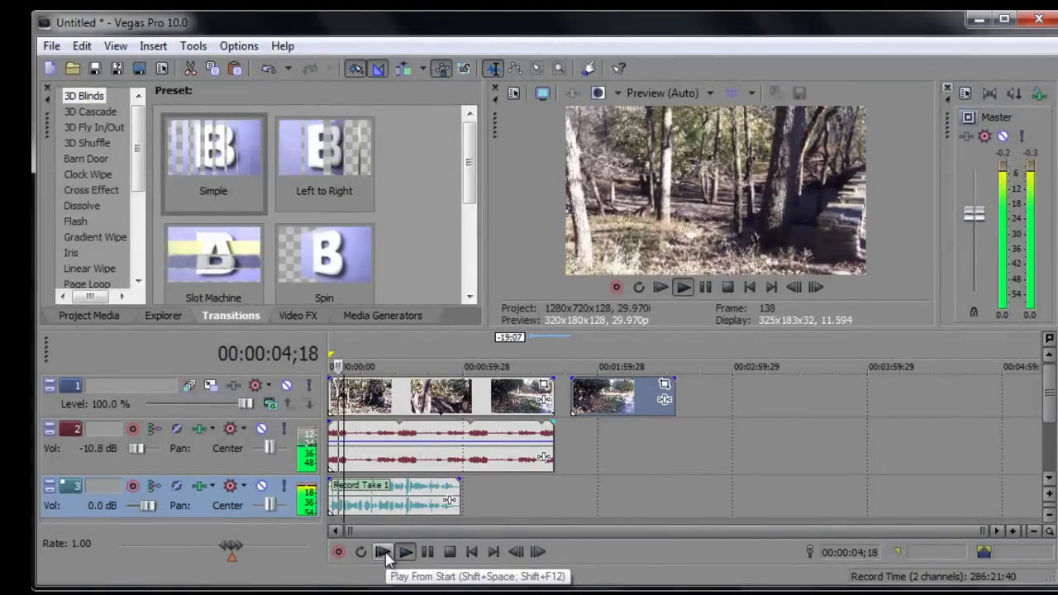
{"action": "left_click", "coordinate": [448, 551]}
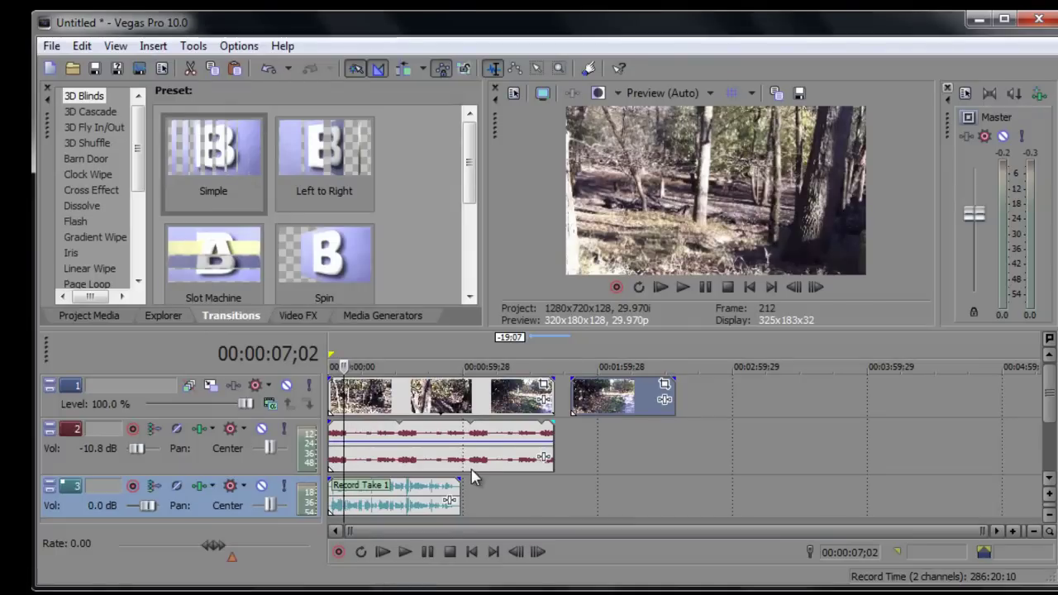
{"action": "key", "text": "ctrl+Home"}
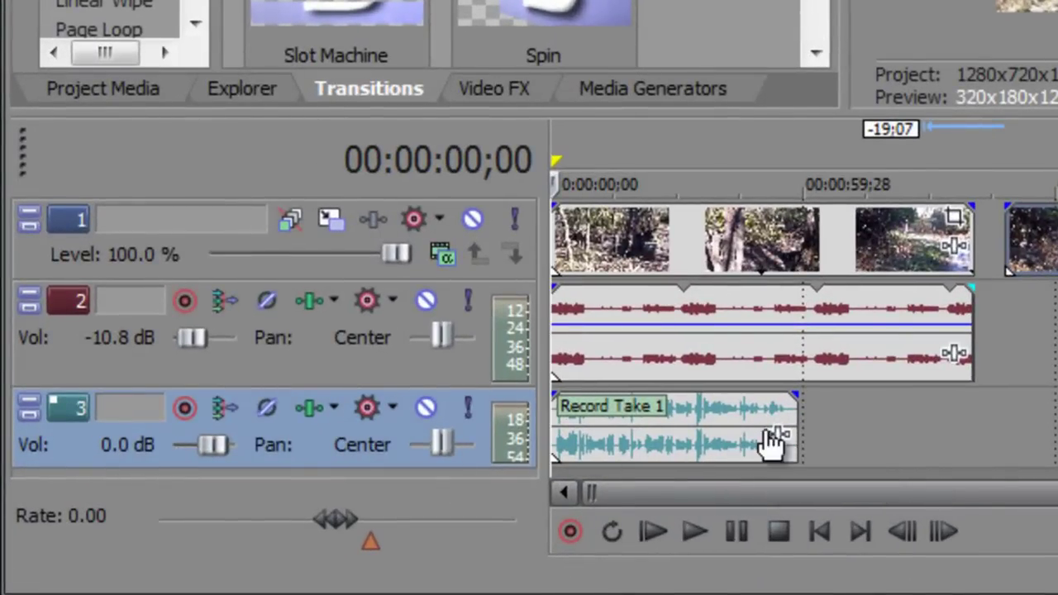
Add the ExpressFX Chorus plug-in to the Record Take 1 audio event on track 3.
{"action": "left_click", "coordinate": [777, 436]}
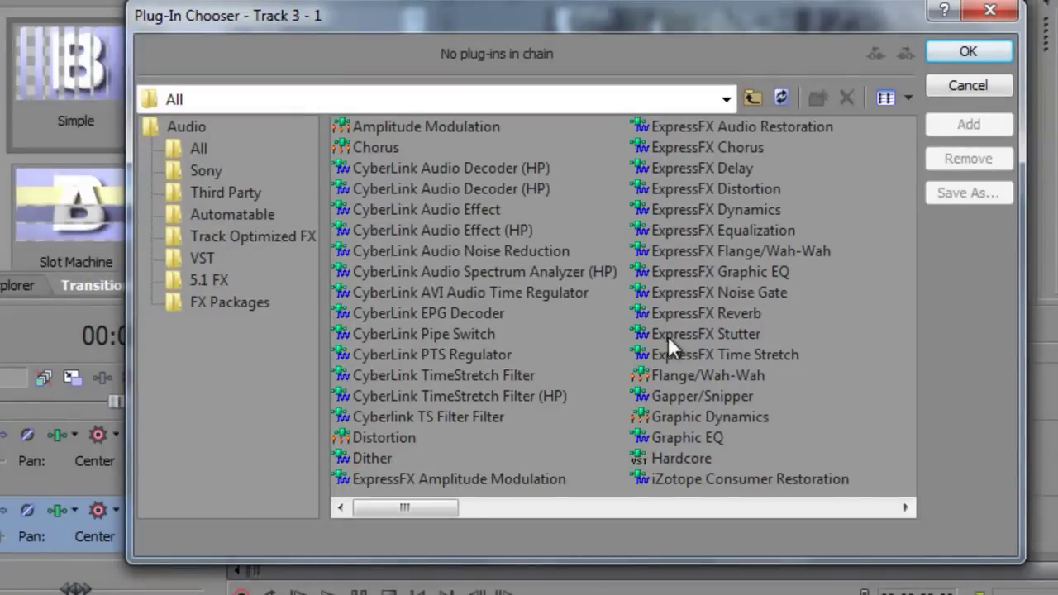
{"action": "left_click_drag", "start_coordinate": [432, 510], "coordinate": [403, 507]}
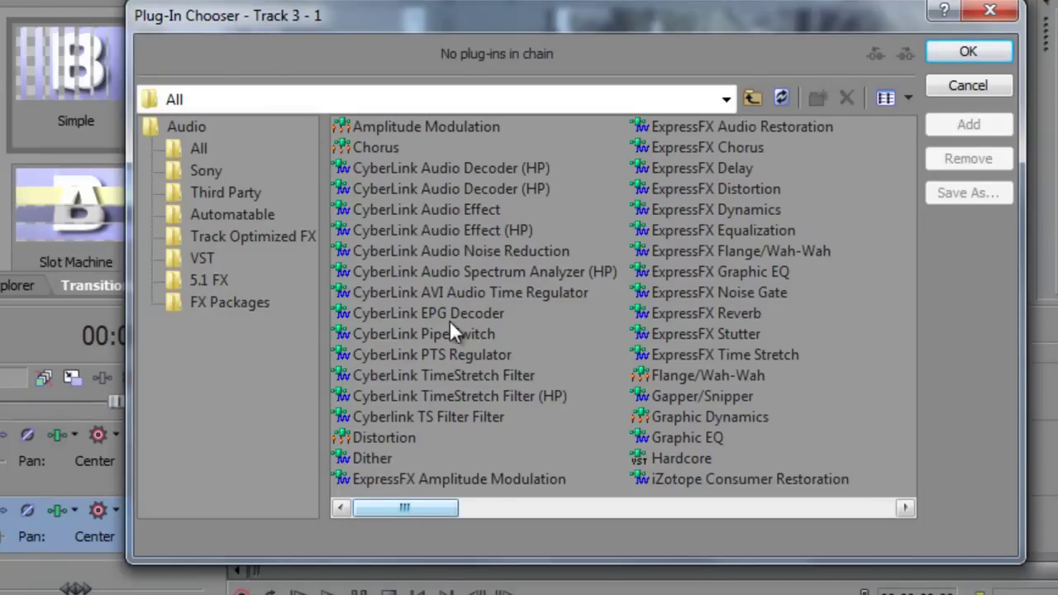
{"action": "left_click", "coordinate": [904, 508]}
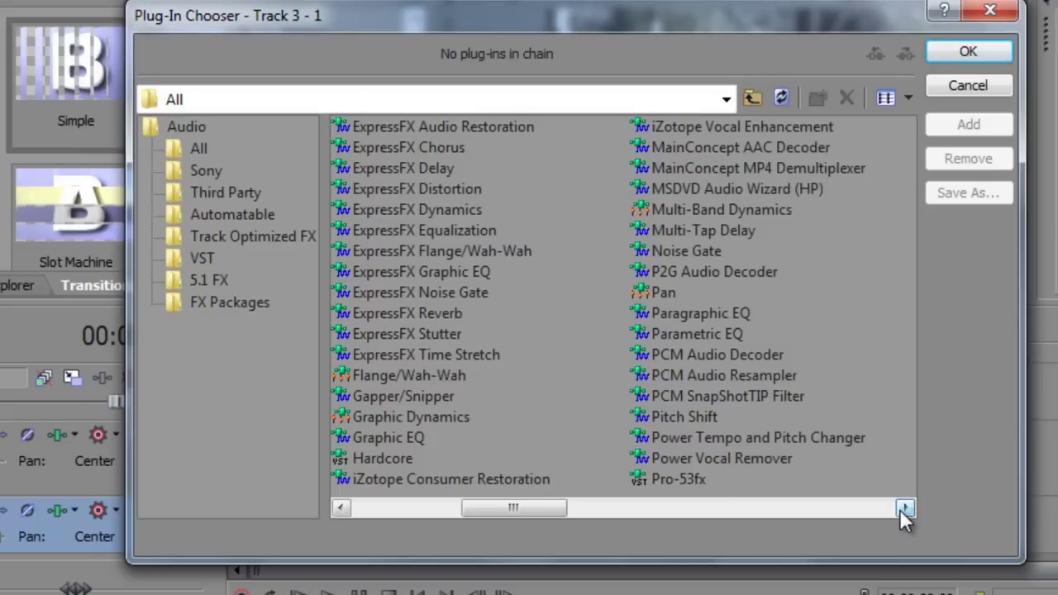
{"action": "left_click", "coordinate": [350, 505]}
{"action": "left_click", "coordinate": [745, 148]}
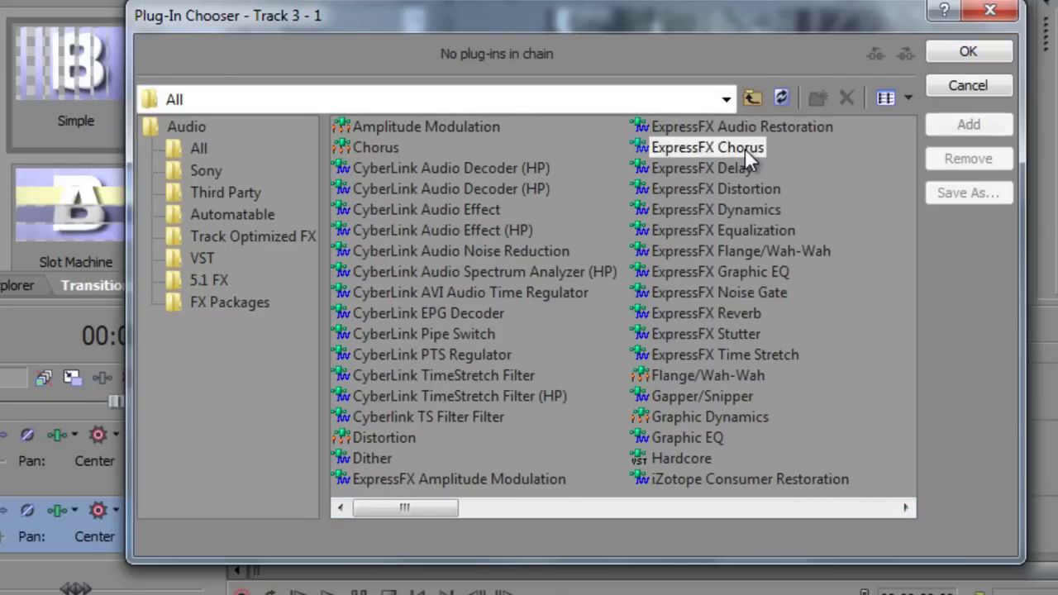
{"action": "left_click", "coordinate": [744, 148]}
{"action": "left_click", "coordinate": [963, 54]}
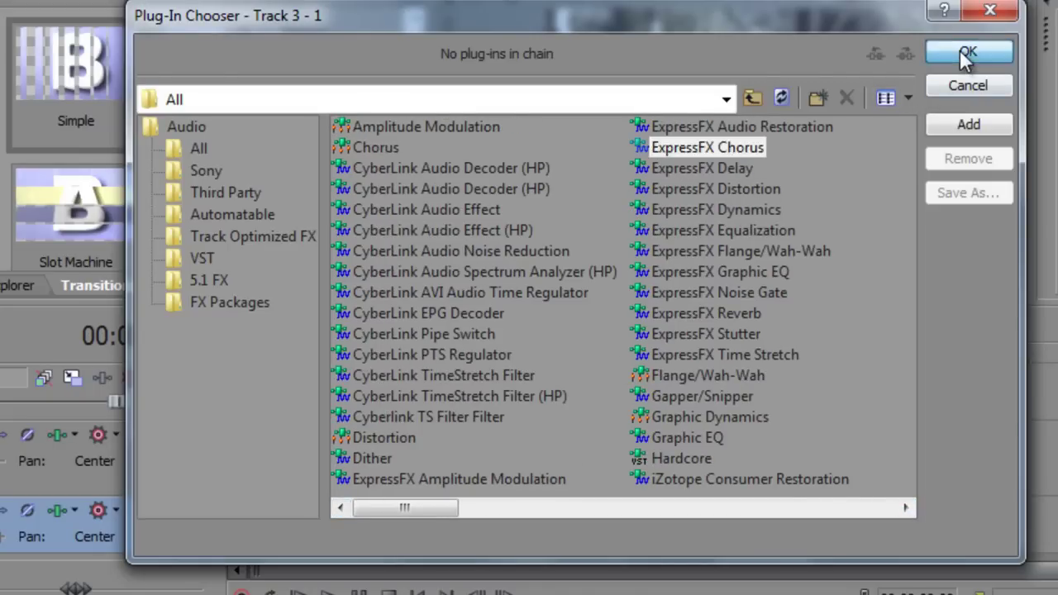
Close the chorus settings and play the project from the start to hear the effect on the voice recording.
{"action": "mouse_move", "coordinate": [685, 79]}
{"action": "left_mouse_down"}
{"action": "mouse_move", "coordinate": [692, 38]}
{"action": "mouse_move", "coordinate": [685, 87]}
{"action": "mouse_move", "coordinate": [693, 68]}
{"action": "left_mouse_up"}
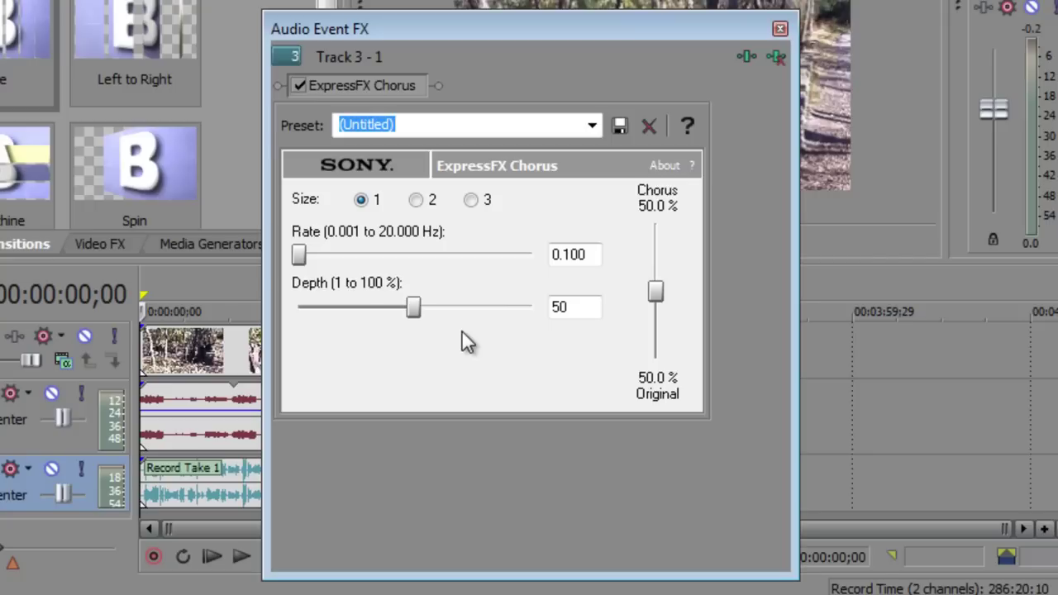
{"action": "left_click", "coordinate": [779, 29]}
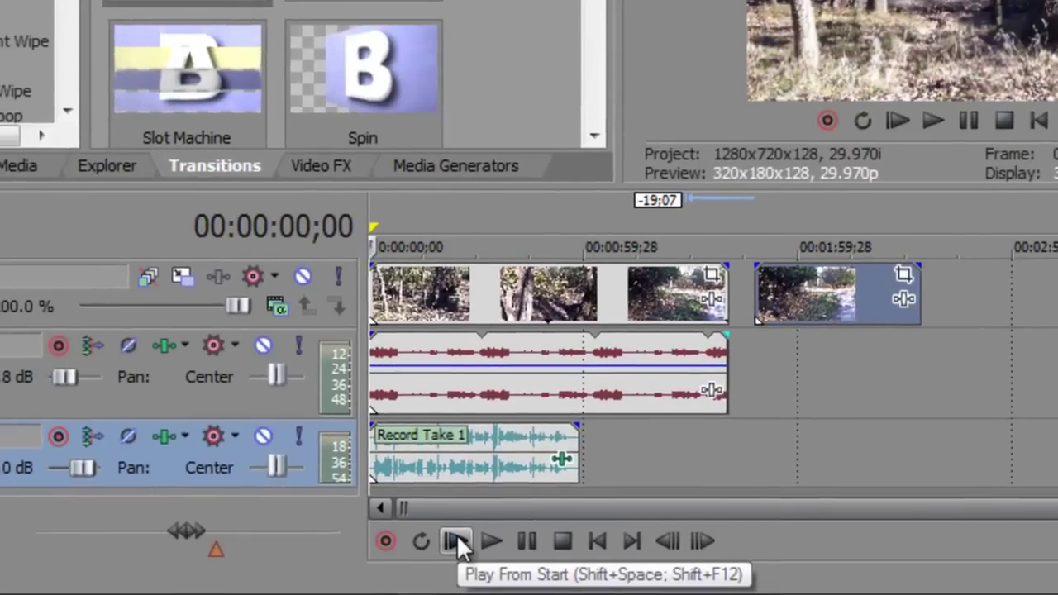
{"action": "left_click", "coordinate": [215, 557]}
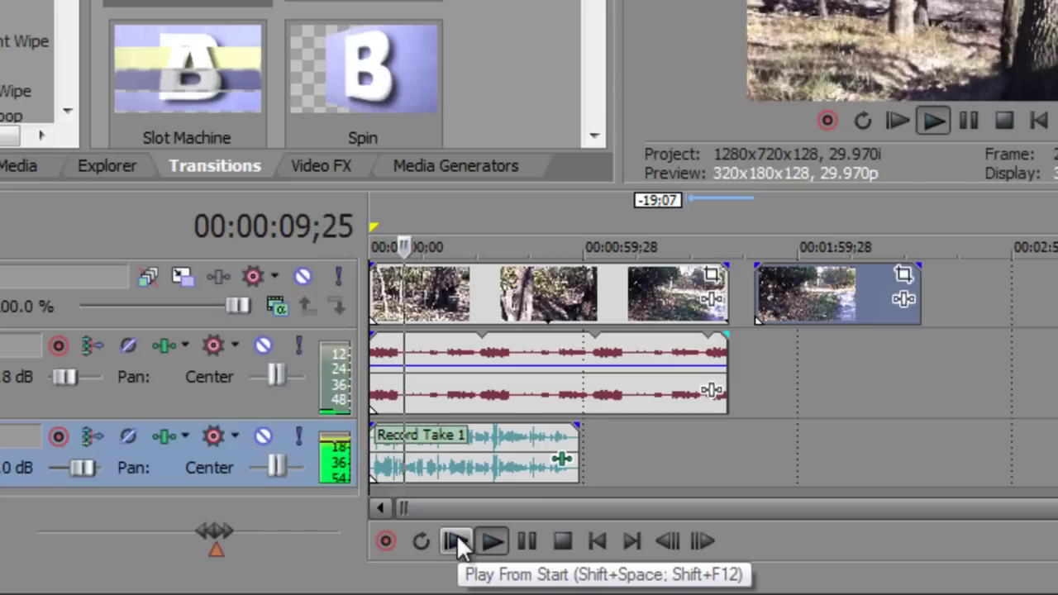
{"action": "left_click", "coordinate": [559, 543]}
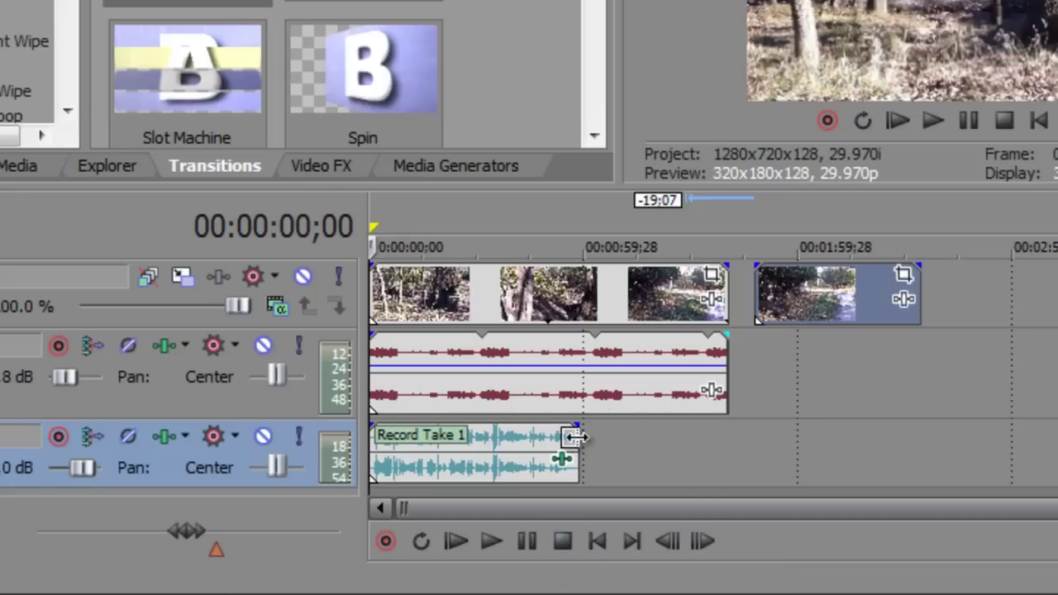
Remove the ExpressFX Chorus plug-in from the Record Take 1 event and play the project from the start to compare.
{"action": "left_click", "coordinate": [562, 459]}
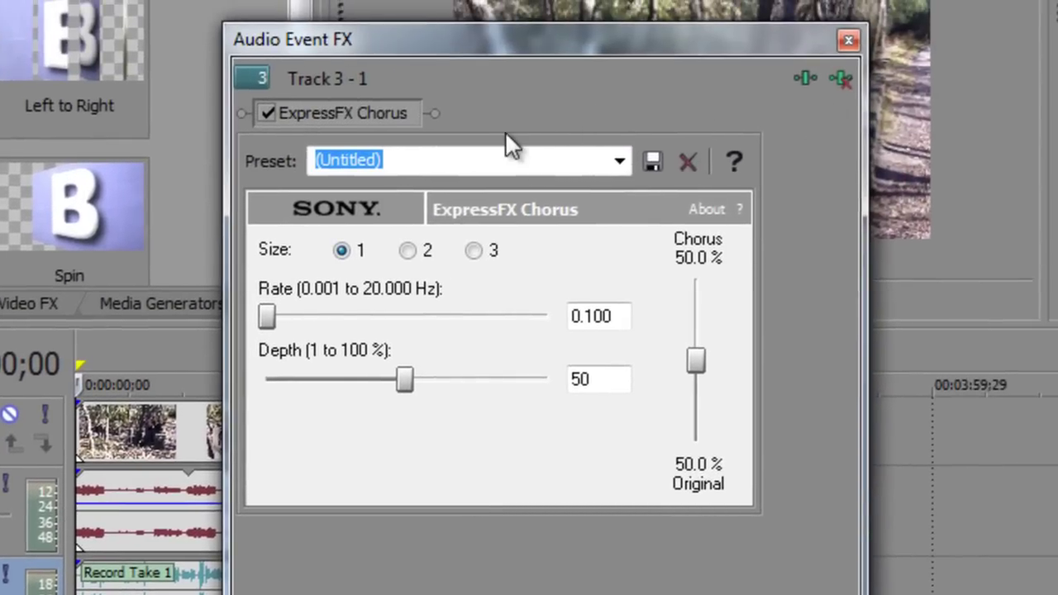
{"action": "left_click_drag", "start_coordinate": [359, 41], "coordinate": [351, 37]}
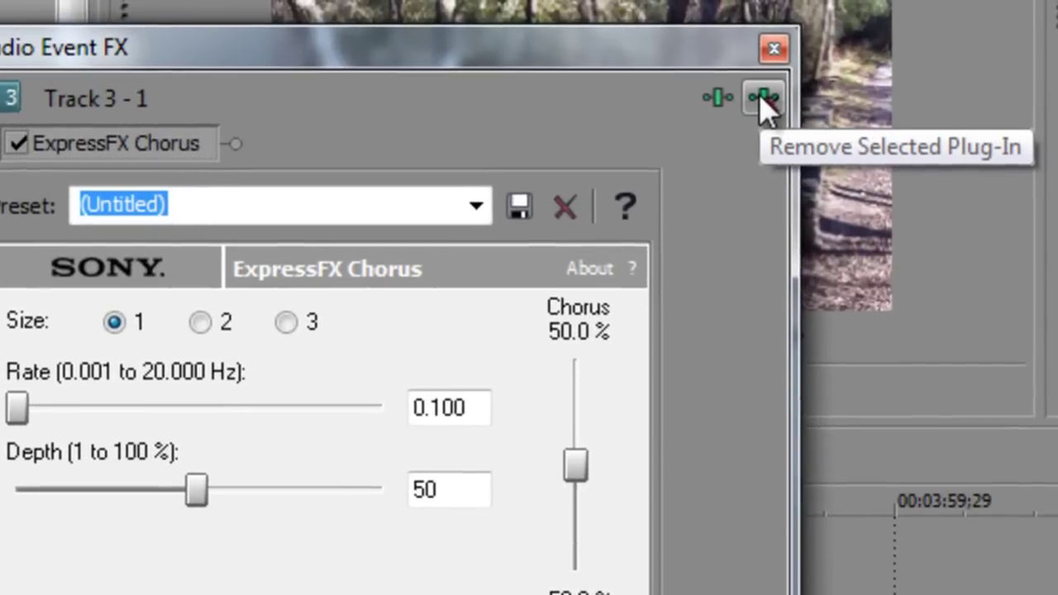
{"action": "left_click", "coordinate": [767, 97]}
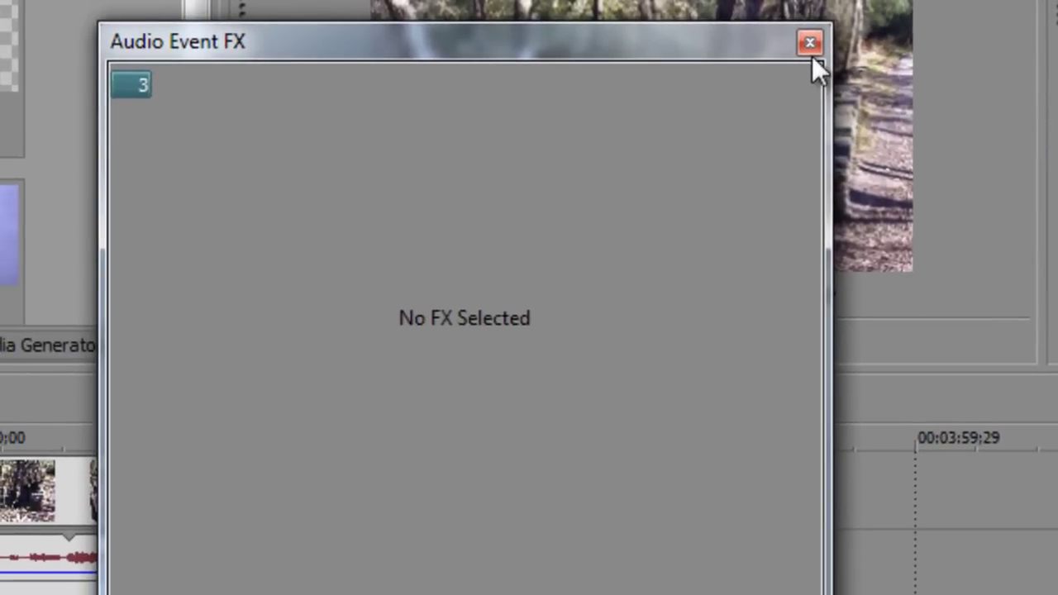
{"action": "left_click", "coordinate": [776, 48]}
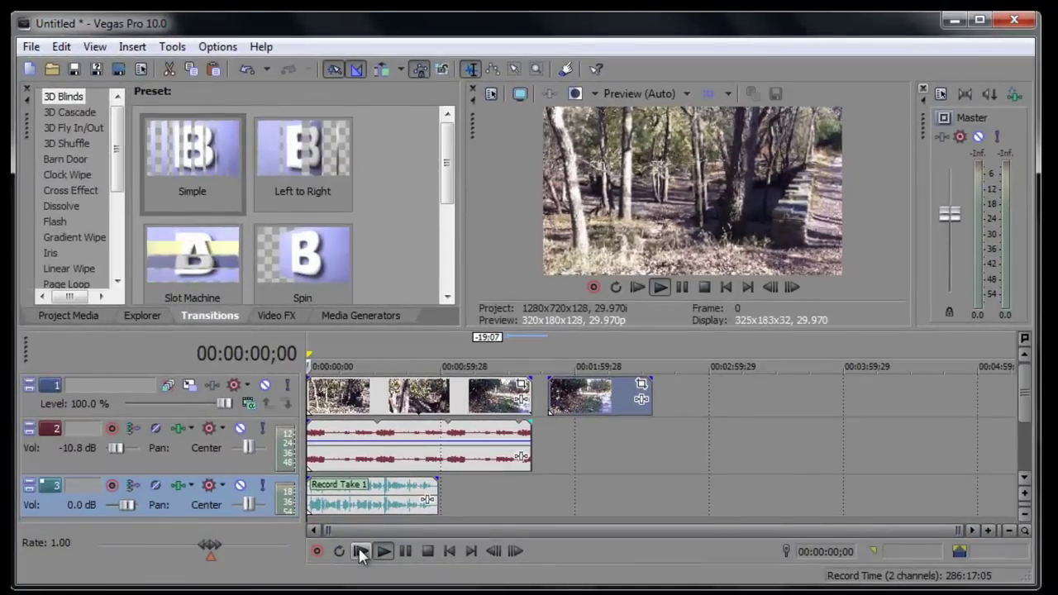
{"action": "left_click", "coordinate": [361, 554]}
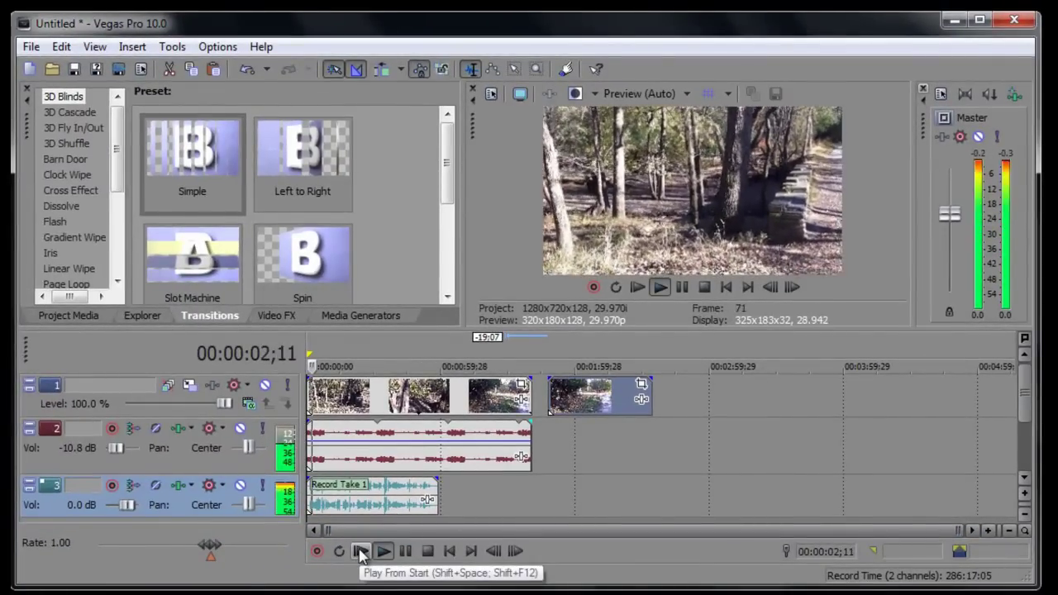
{"action": "left_click", "coordinate": [427, 550]}
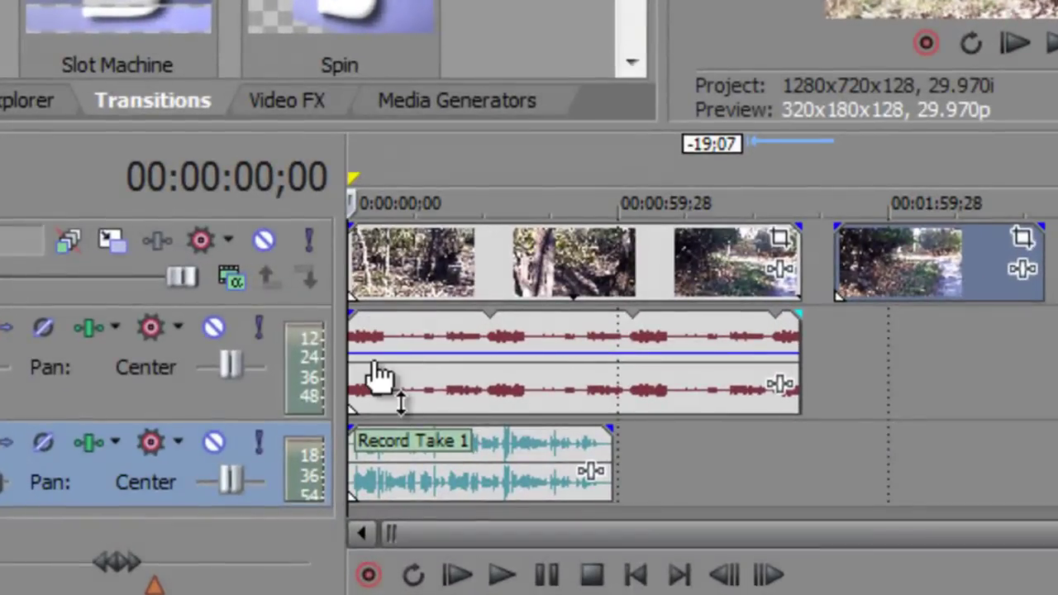
Browse the audio plug-ins available for the music event on track 2 and leave the chooser without adding one.
{"action": "left_click", "coordinate": [170, 387]}
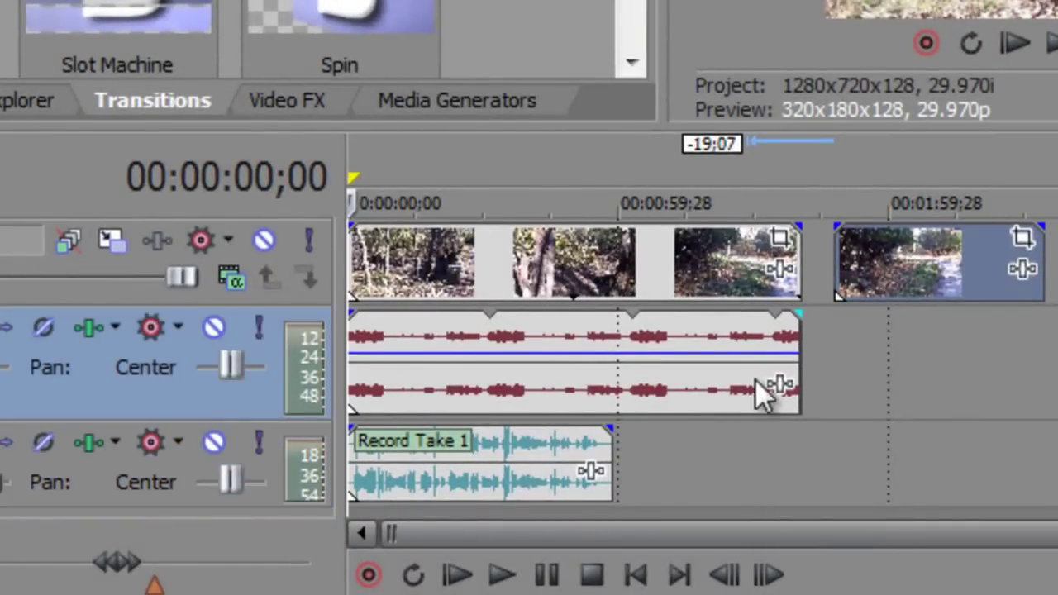
{"action": "left_click", "coordinate": [781, 387]}
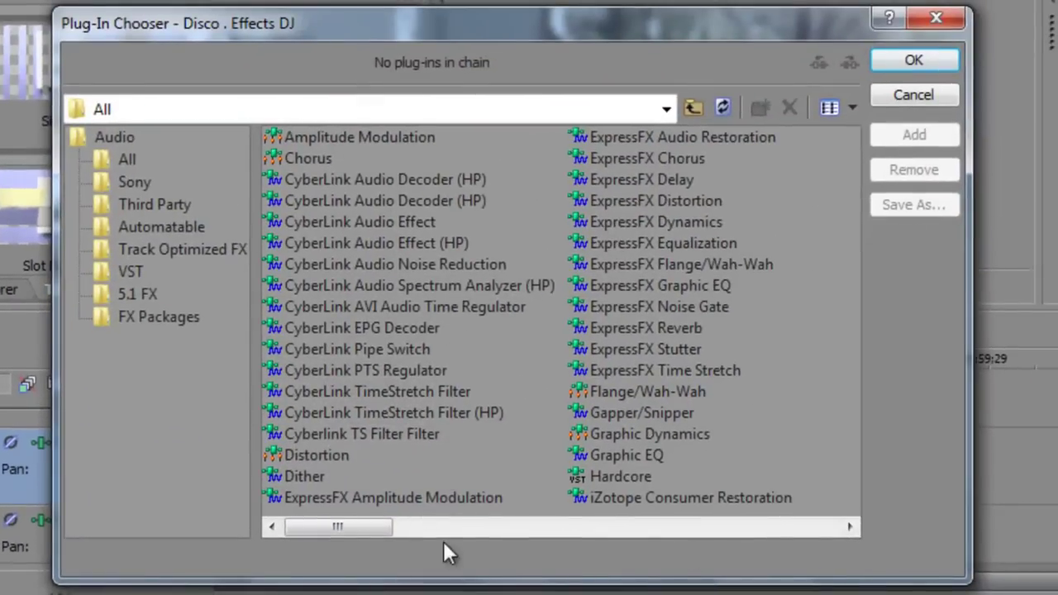
{"action": "left_click", "coordinate": [844, 525]}
{"action": "left_click", "coordinate": [844, 526]}
{"action": "left_click", "coordinate": [844, 525]}
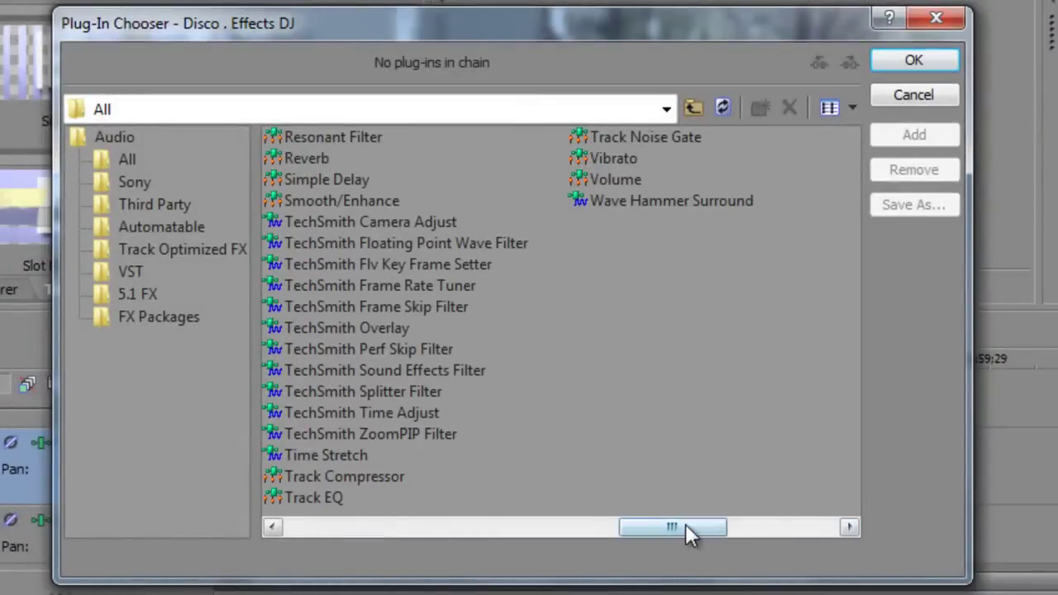
{"action": "left_click_drag", "start_coordinate": [685, 524], "coordinate": [337, 524]}
{"action": "left_click", "coordinate": [896, 58]}
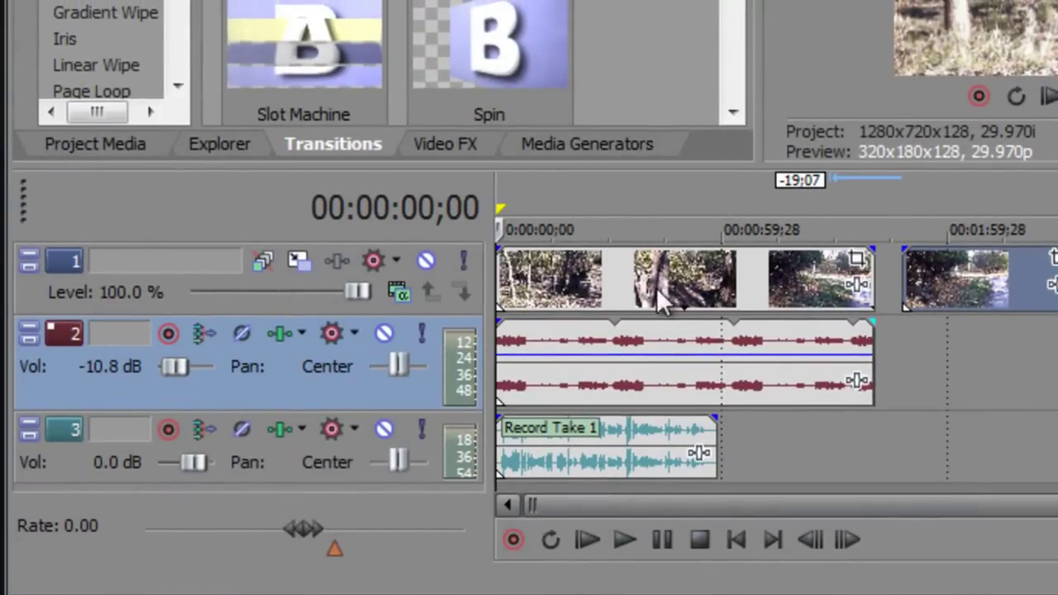
Add the Sony Sepia effect to the first video event on track 1.
{"action": "left_click", "coordinate": [891, 284]}
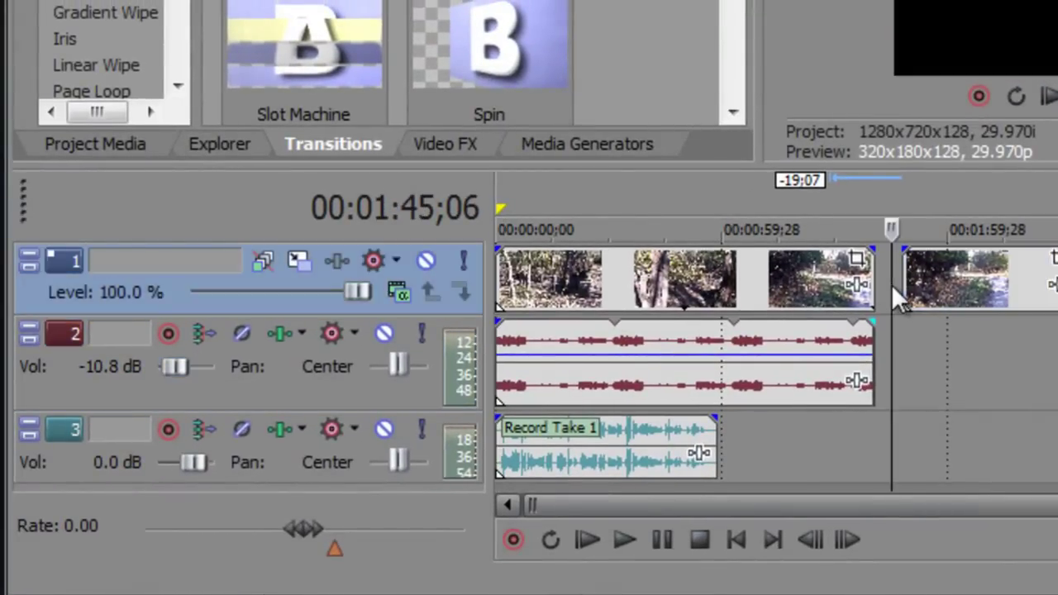
{"action": "left_click", "coordinate": [779, 280]}
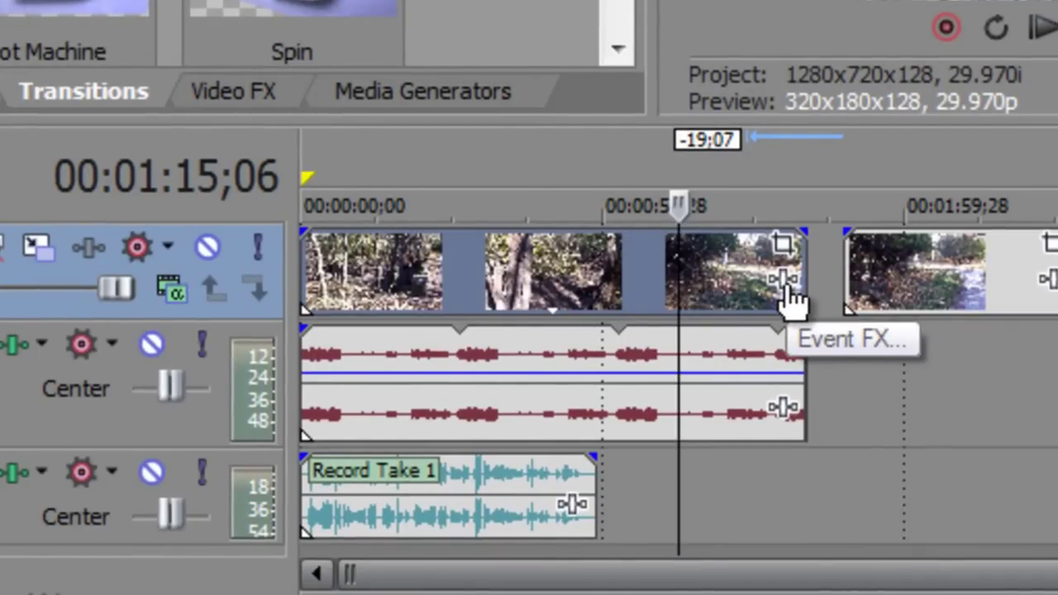
{"action": "left_click", "coordinate": [789, 287]}
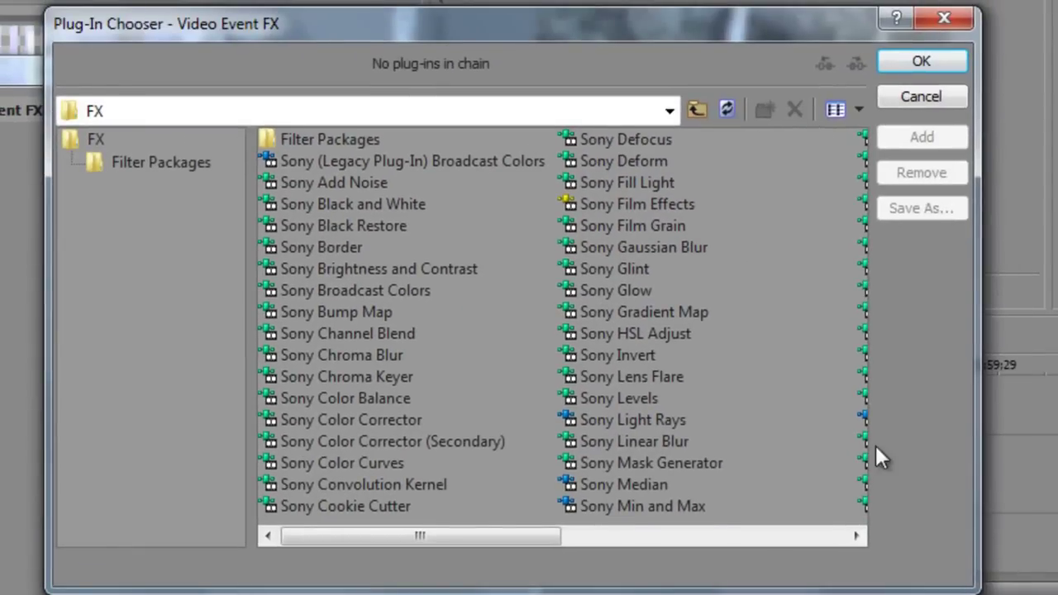
{"action": "left_click", "coordinate": [853, 536]}
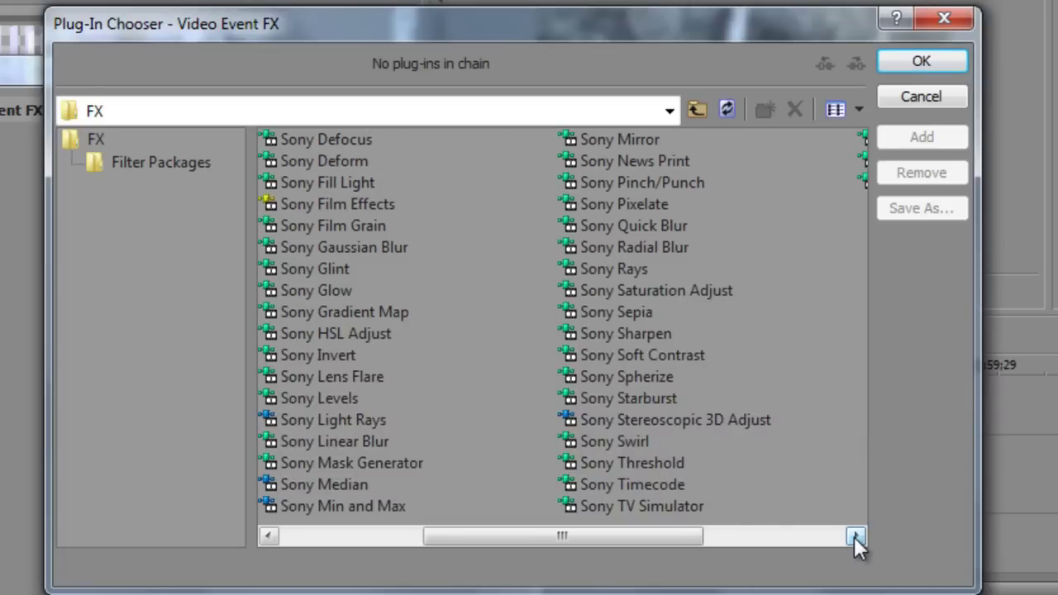
{"action": "left_click", "coordinate": [638, 314]}
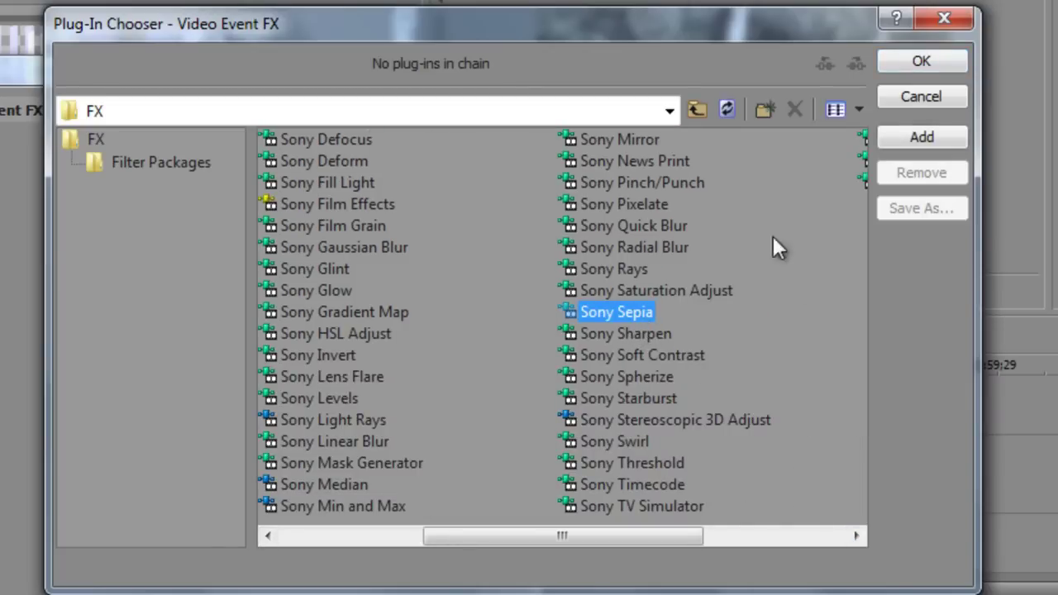
{"action": "left_click", "coordinate": [911, 57]}
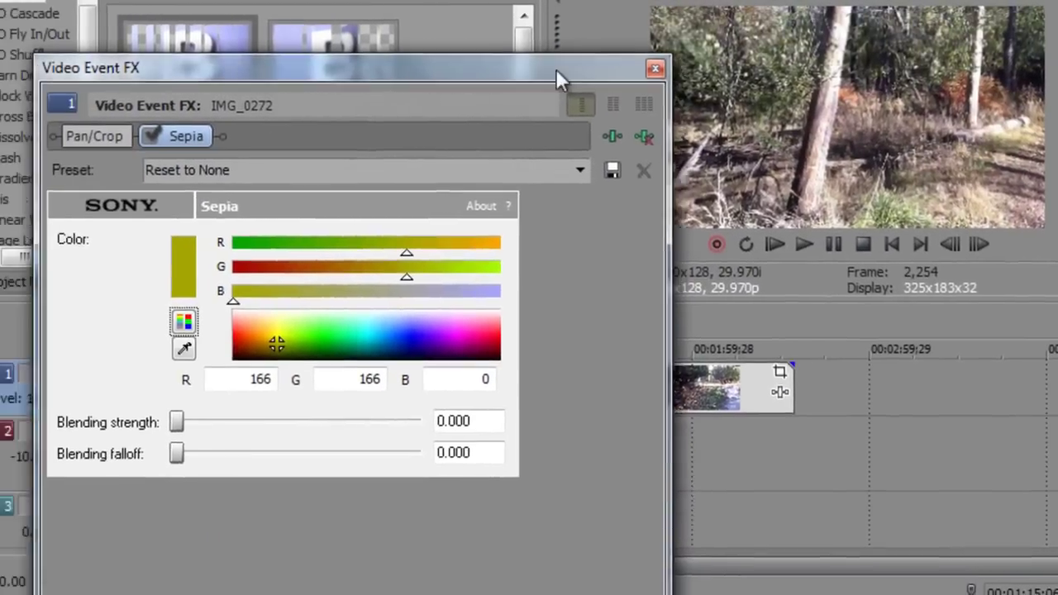
Disable and re-enable the Sepia effect to compare the picture, and move the Video Event FX window clear of the preview.
{"action": "left_click_drag", "start_coordinate": [556, 79], "coordinate": [756, 43]}
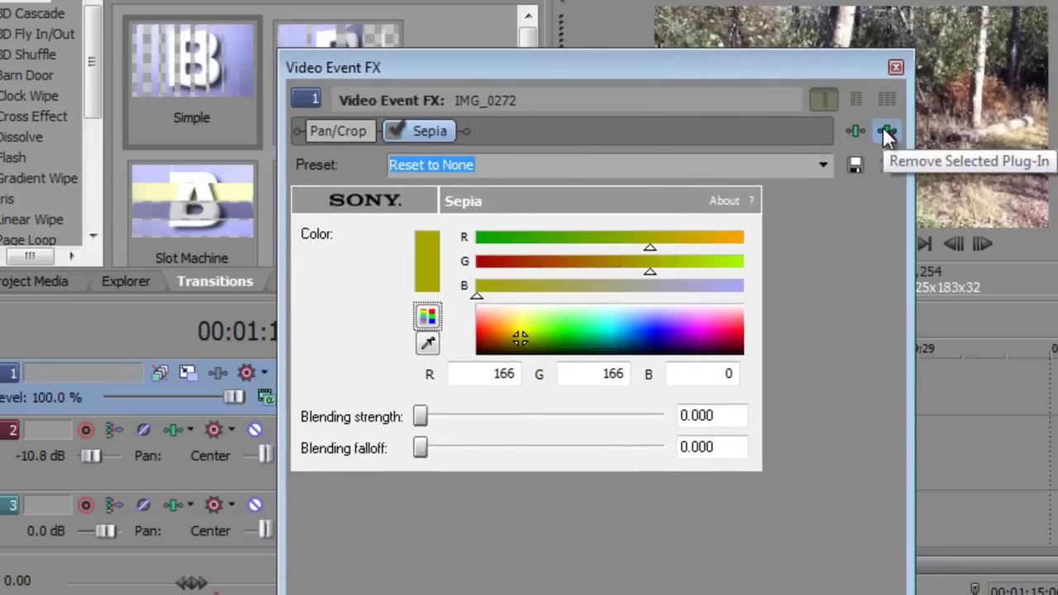
{"action": "left_click", "coordinate": [393, 129]}
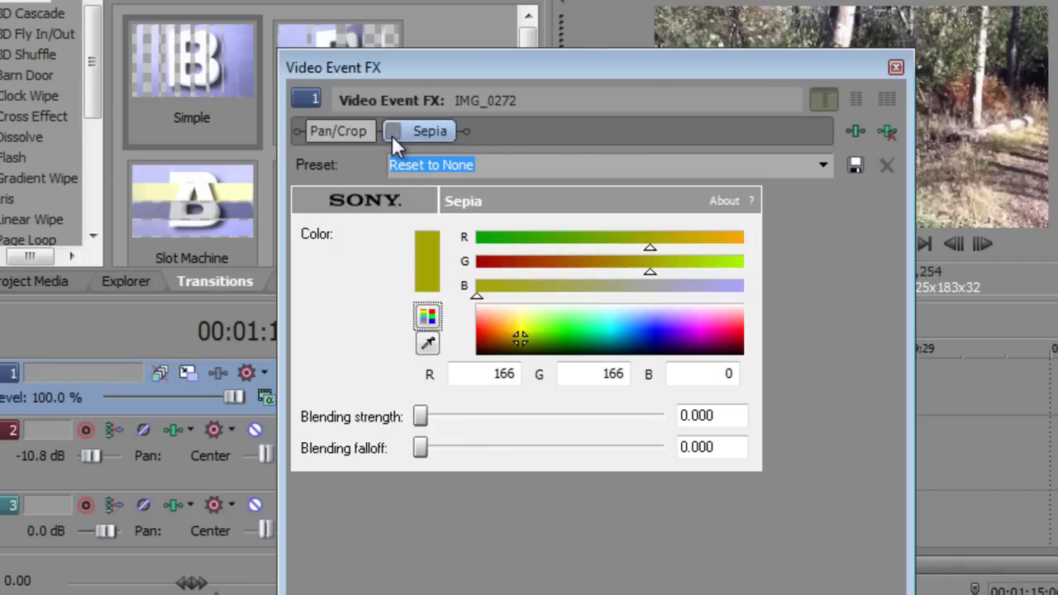
{"action": "left_click_drag", "start_coordinate": [582, 73], "coordinate": [385, 81]}
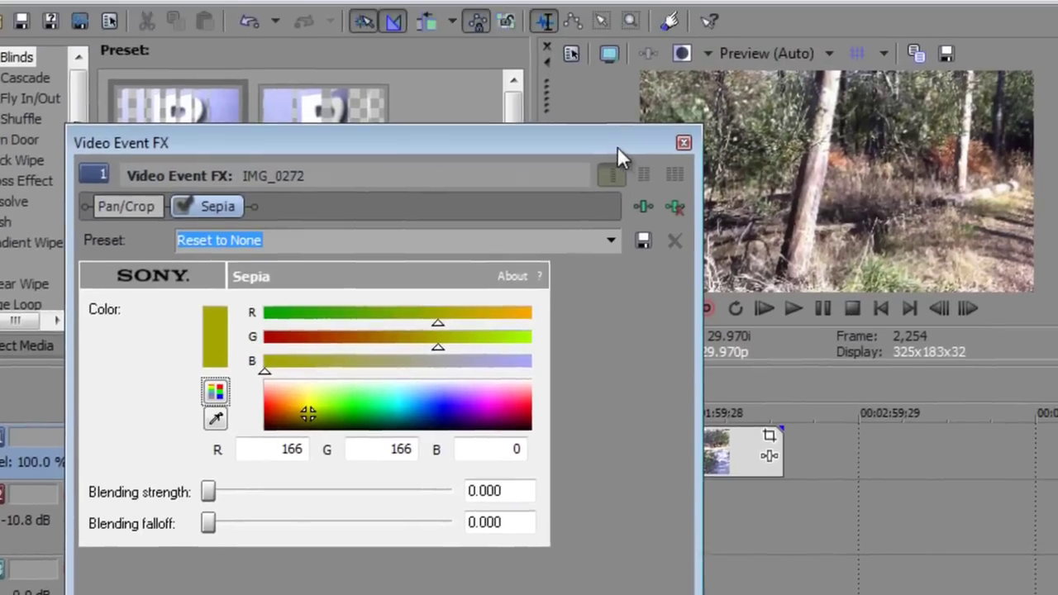
{"action": "left_click_drag", "start_coordinate": [617, 148], "coordinate": [531, 146]}
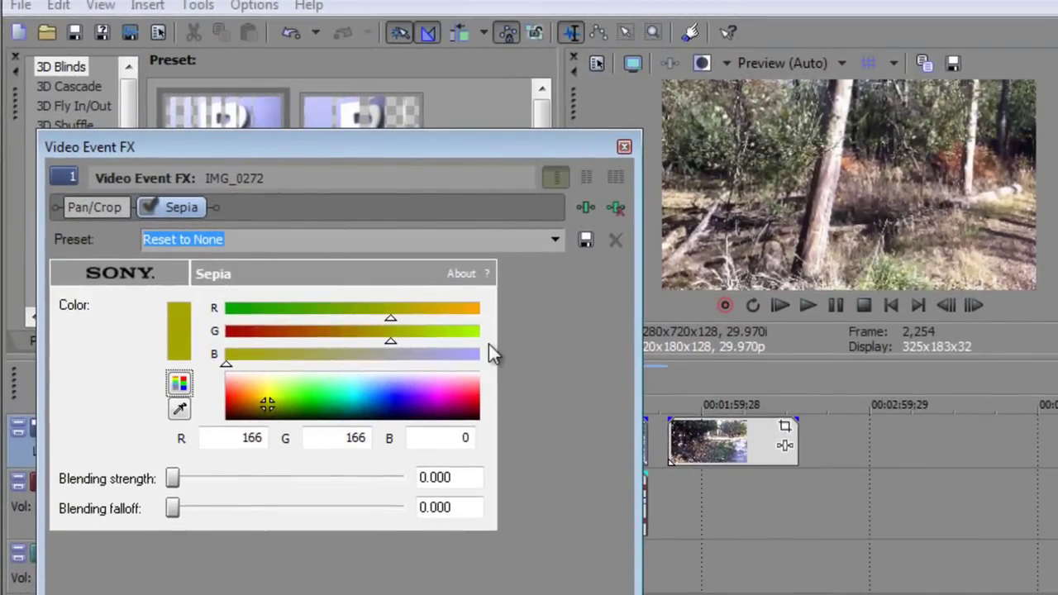
Set the Sepia effect's blending strength to 0.338, blending falloff to 0.920 and color to green (49, 255, 73), and close the effect window.
{"action": "left_click_drag", "start_coordinate": [173, 479], "coordinate": [289, 490]}
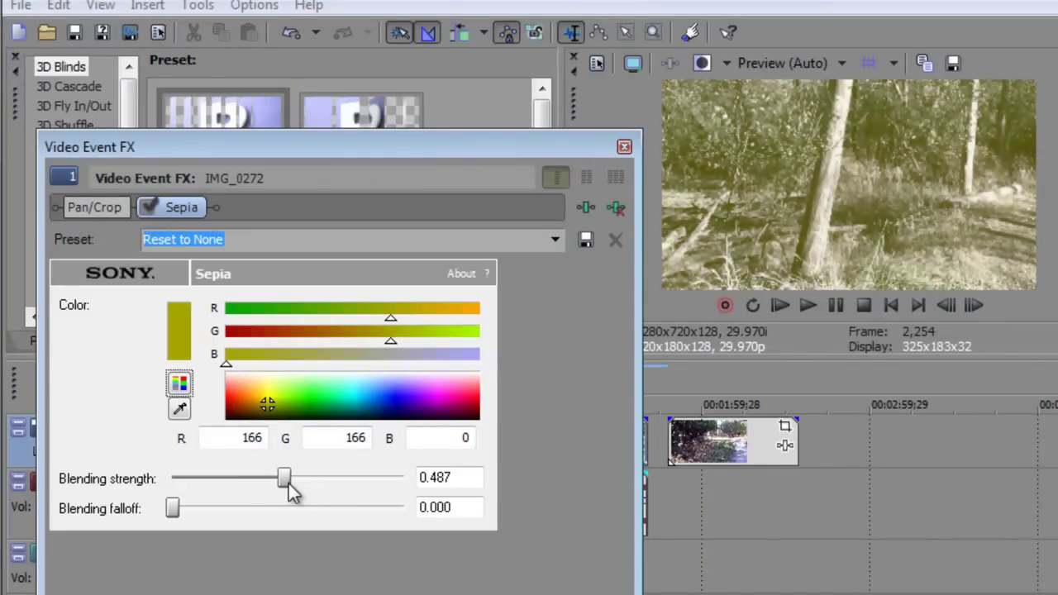
{"action": "left_click_drag", "start_coordinate": [174, 510], "coordinate": [236, 511]}
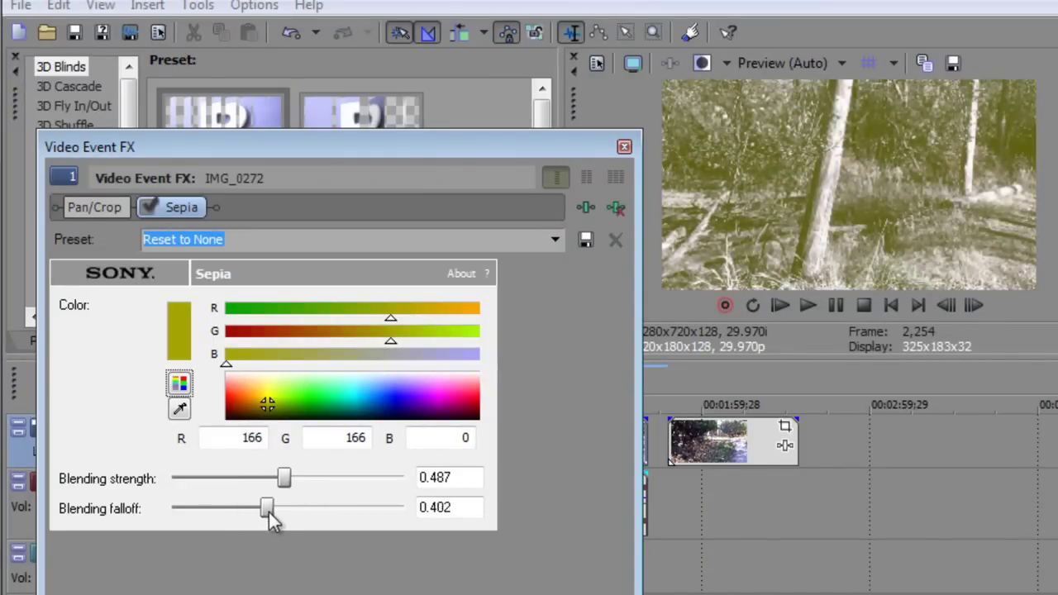
{"action": "left_click_drag", "start_coordinate": [348, 513], "coordinate": [386, 513]}
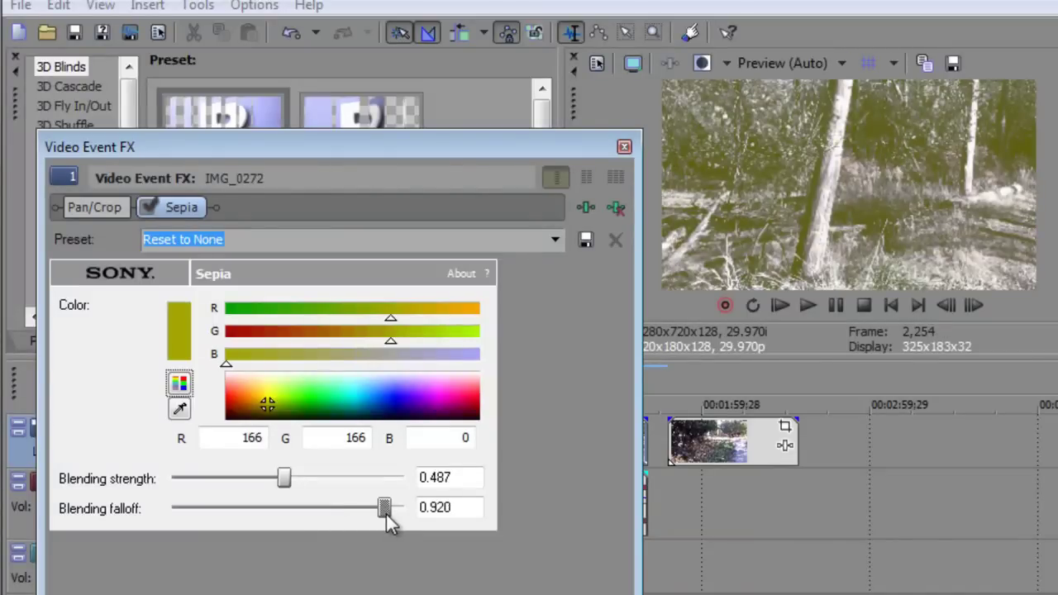
{"action": "left_click_drag", "start_coordinate": [293, 480], "coordinate": [242, 481]}
{"action": "left_click", "coordinate": [315, 390]}
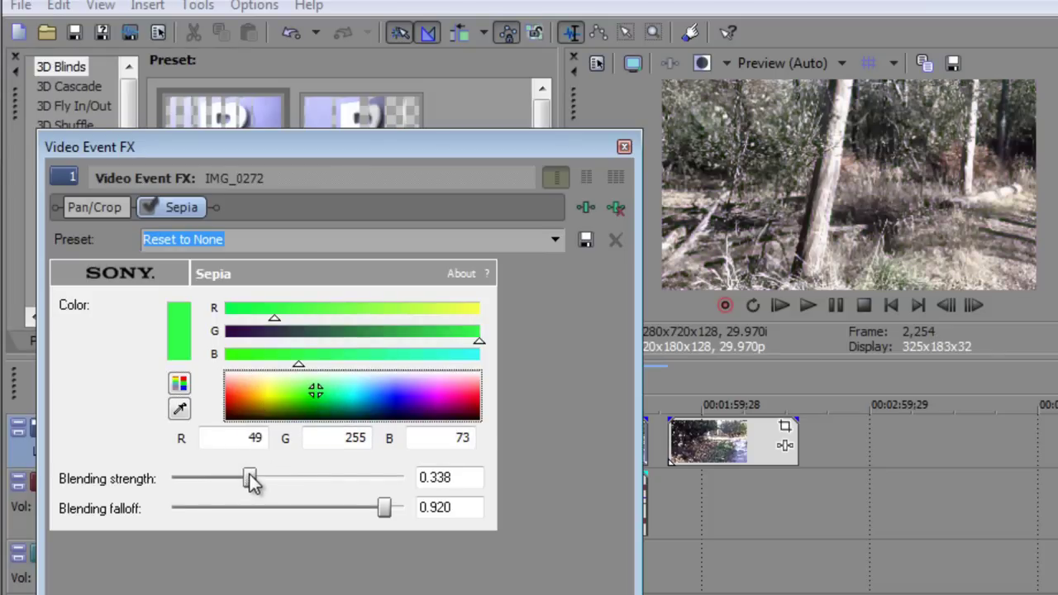
{"action": "left_click", "coordinate": [624, 147]}
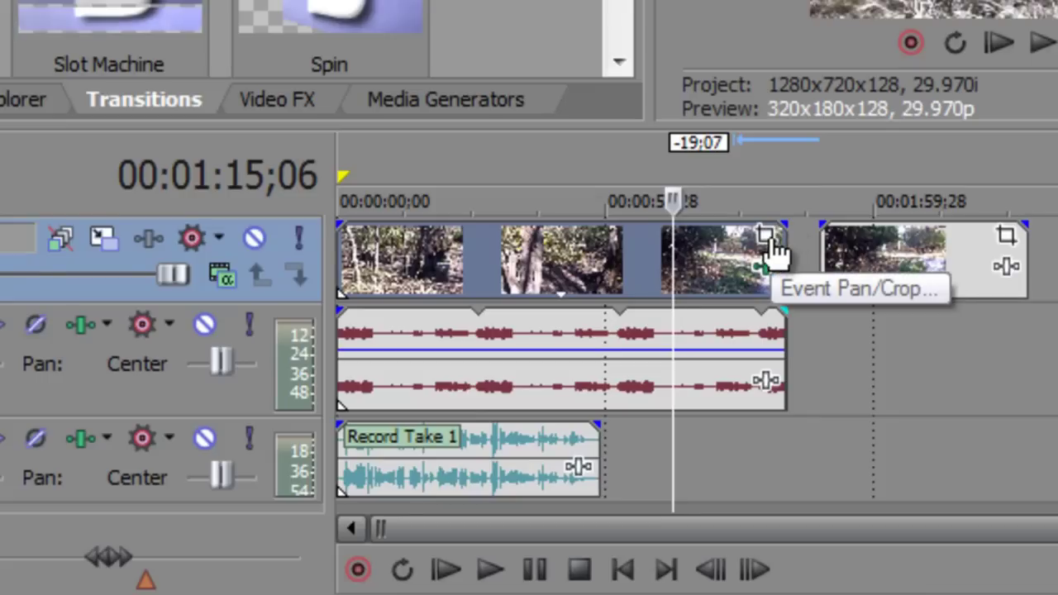
Place the playback cursor at 00:00:53;24 and apply the 16:9 Widescreen TV aspect ratio pan/crop preset to the first video event on track 1.
{"action": "left_click", "coordinate": [578, 263]}
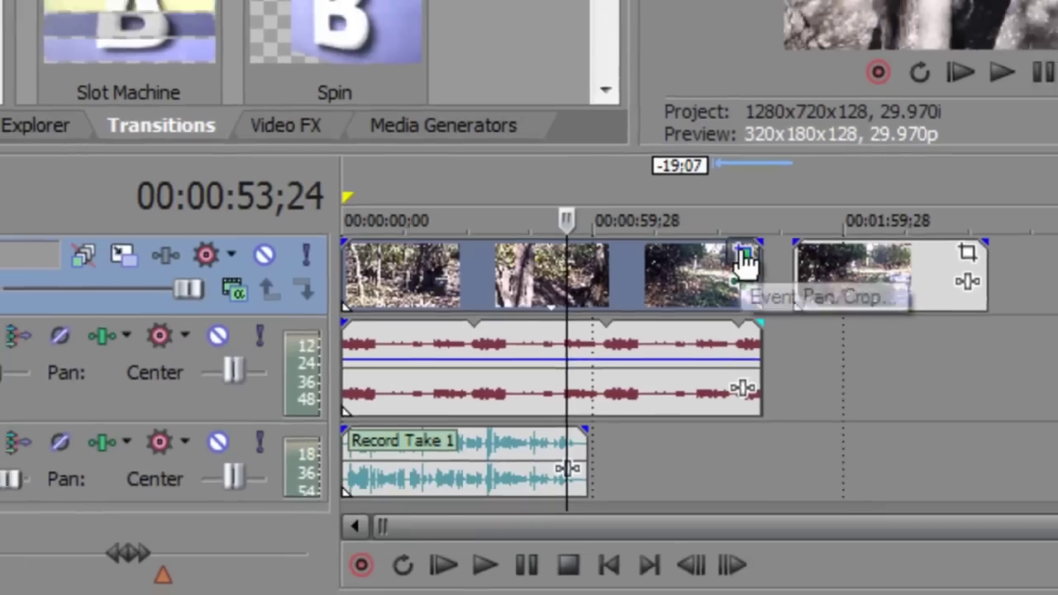
{"action": "left_click", "coordinate": [768, 234]}
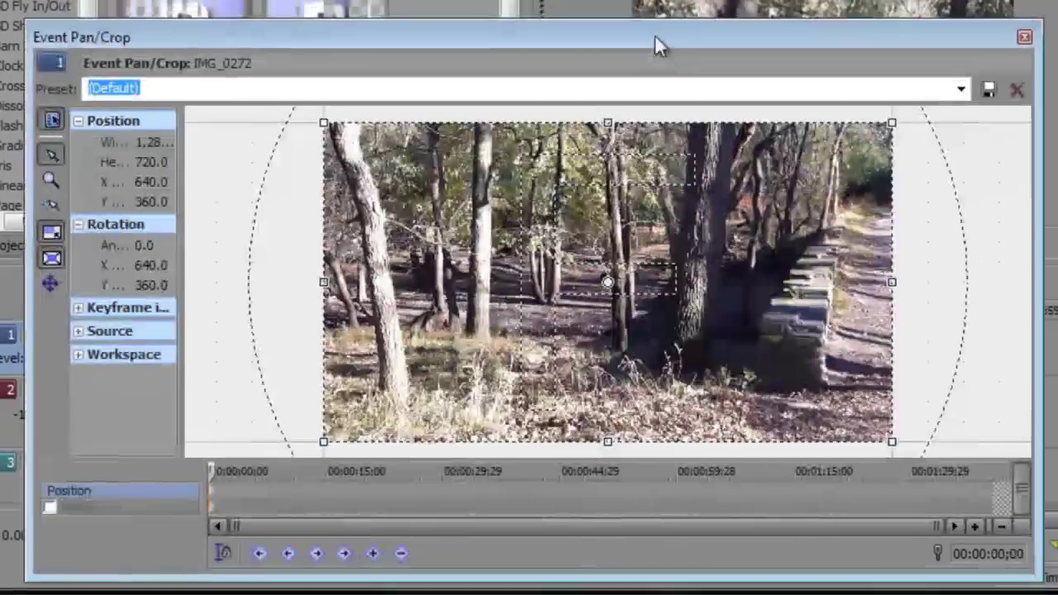
{"action": "left_click_drag", "start_coordinate": [654, 36], "coordinate": [651, 39]}
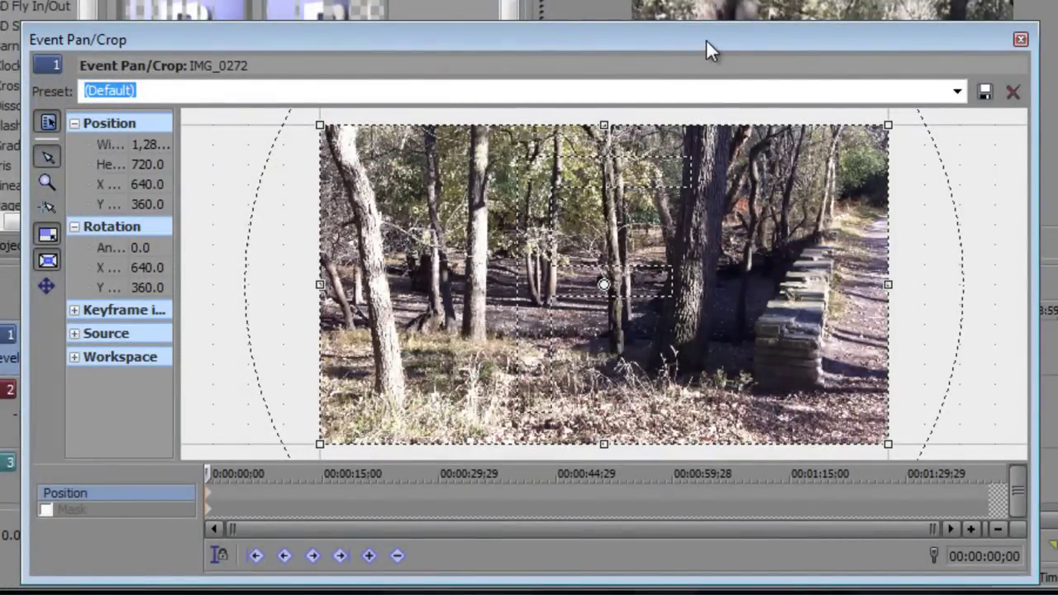
{"action": "left_click_drag", "start_coordinate": [707, 41], "coordinate": [705, 41]}
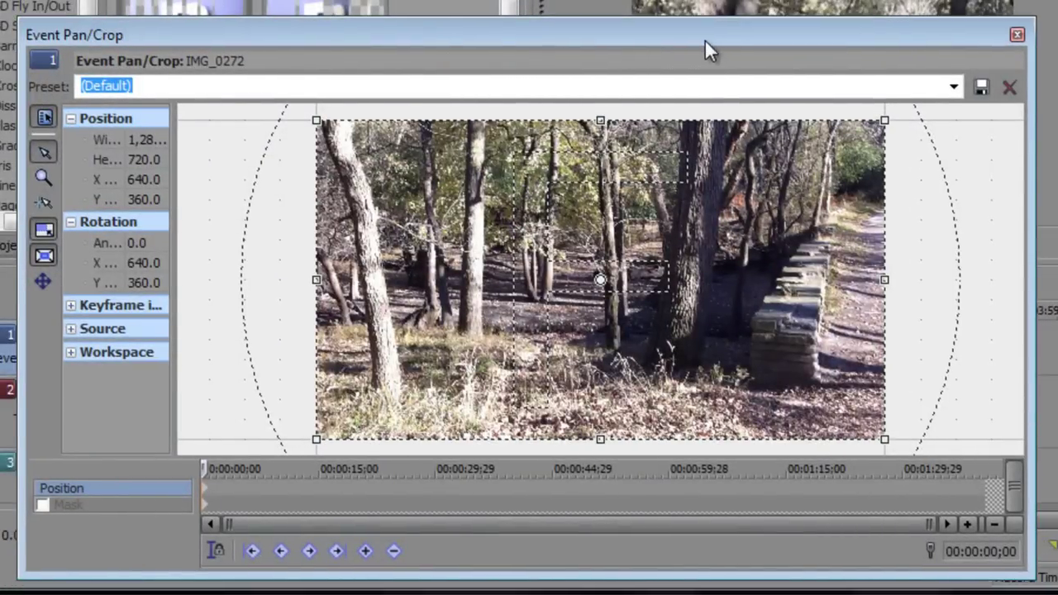
{"action": "left_click", "coordinate": [953, 87]}
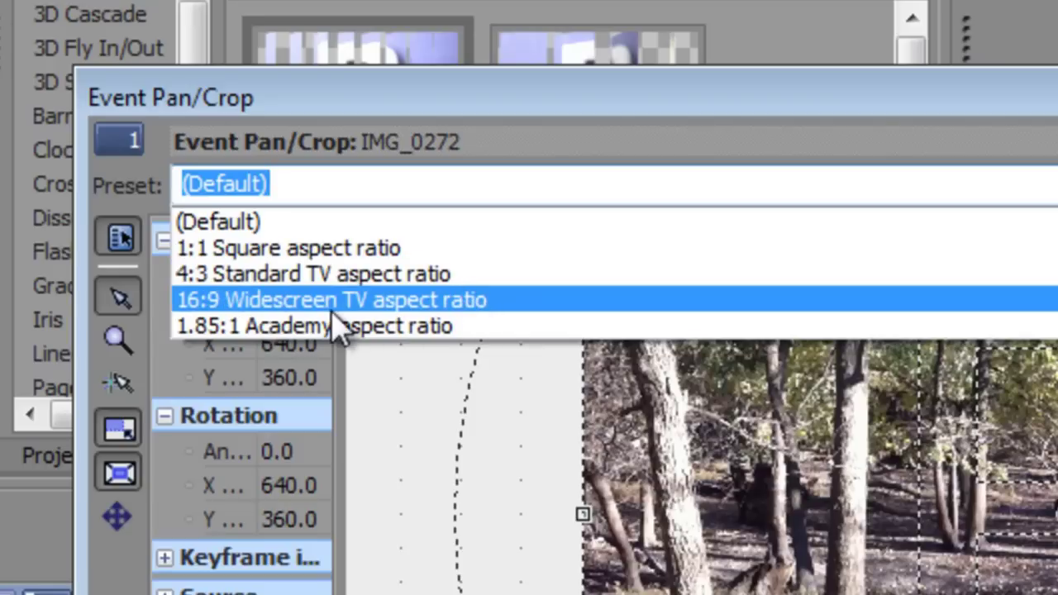
{"action": "left_click", "coordinate": [430, 308]}
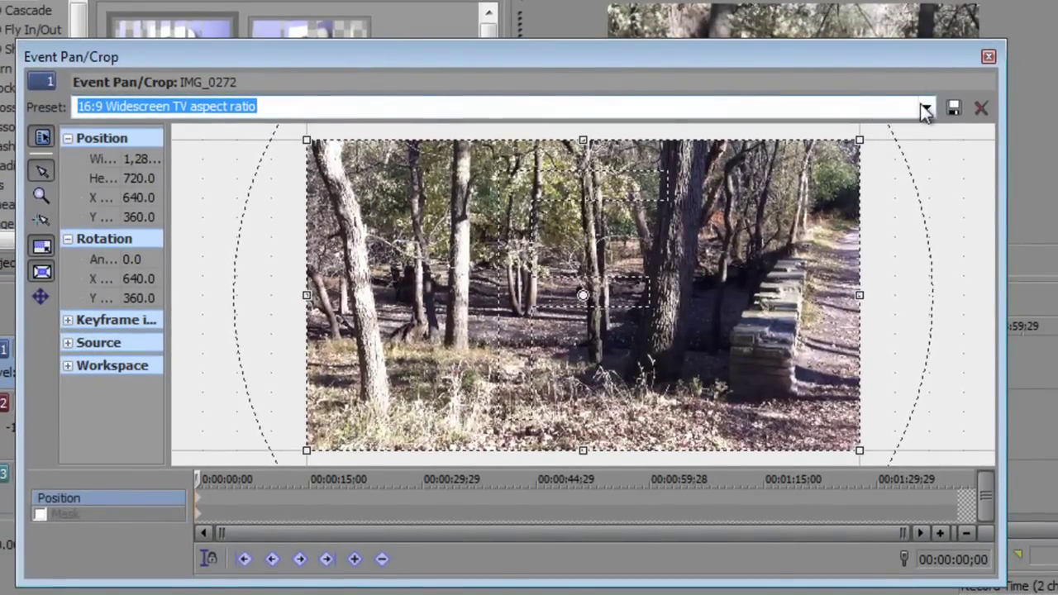
Move the Event Pan/Crop window aside so the video preview is fully uncovered.
{"action": "left_click_drag", "start_coordinate": [911, 65], "coordinate": [903, 259]}
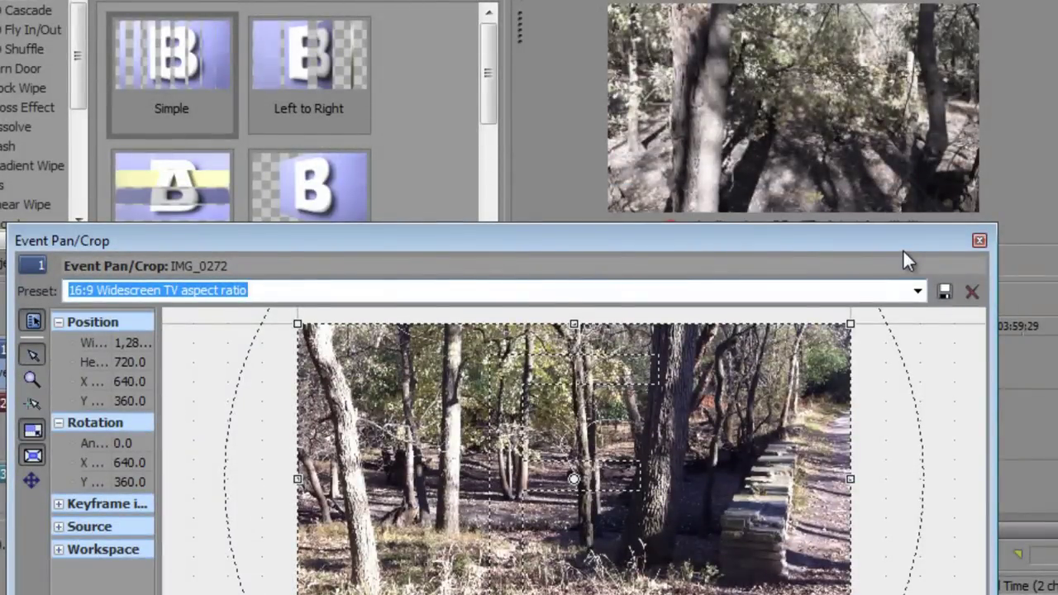
{"action": "left_click_drag", "start_coordinate": [697, 235], "coordinate": [699, 205]}
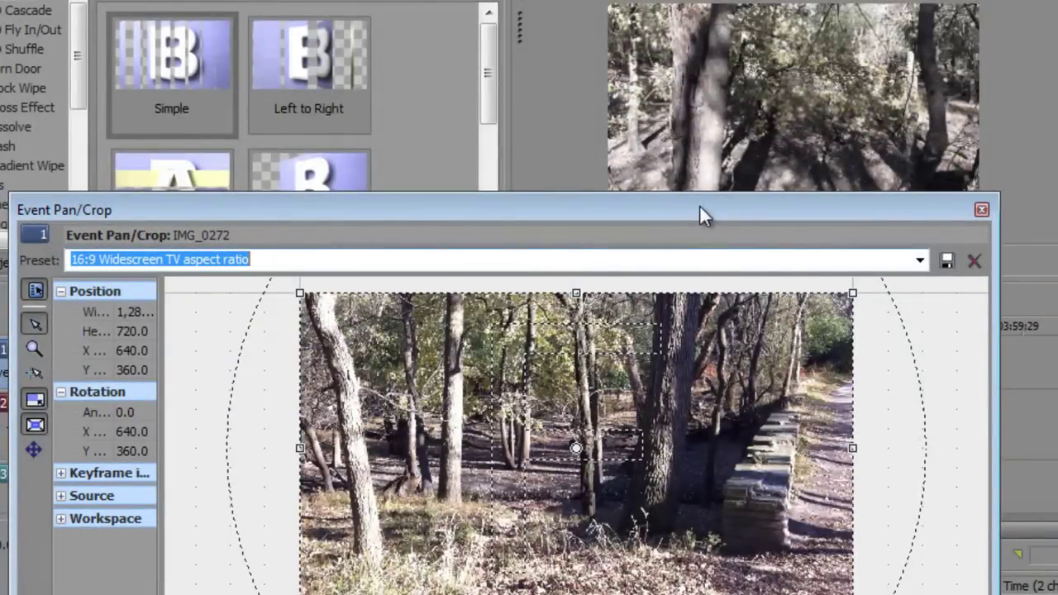
{"action": "left_click_drag", "start_coordinate": [731, 216], "coordinate": [738, 146]}
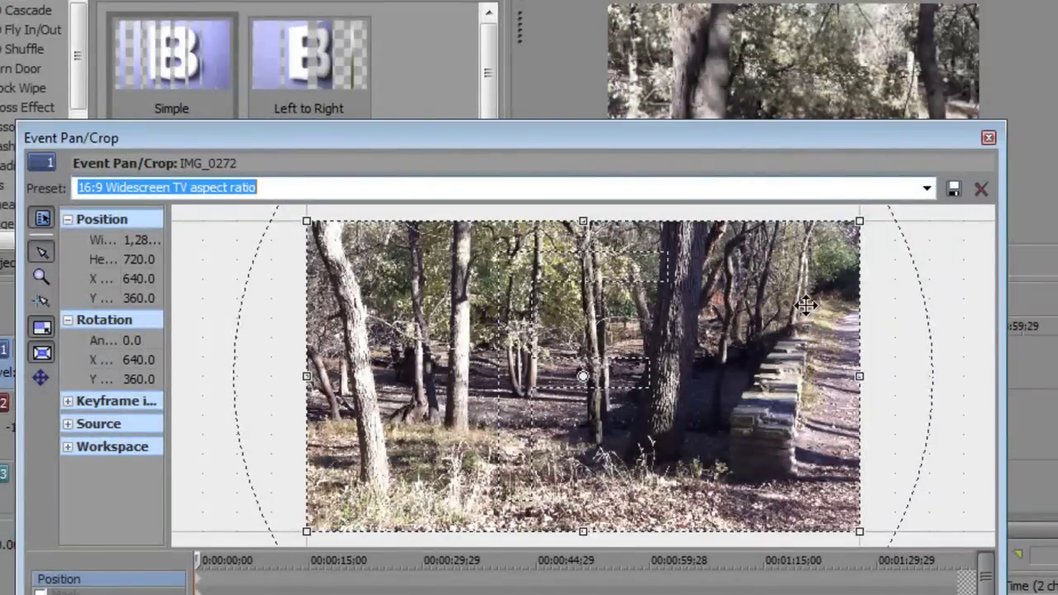
{"action": "left_click", "coordinate": [859, 223]}
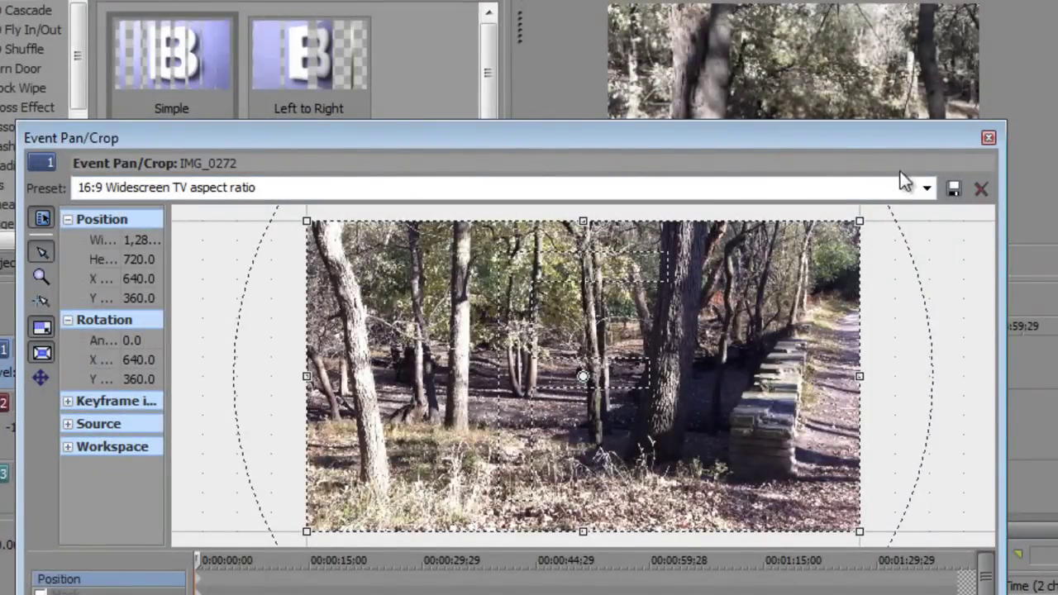
{"action": "left_click_drag", "start_coordinate": [843, 137], "coordinate": [505, 66]}
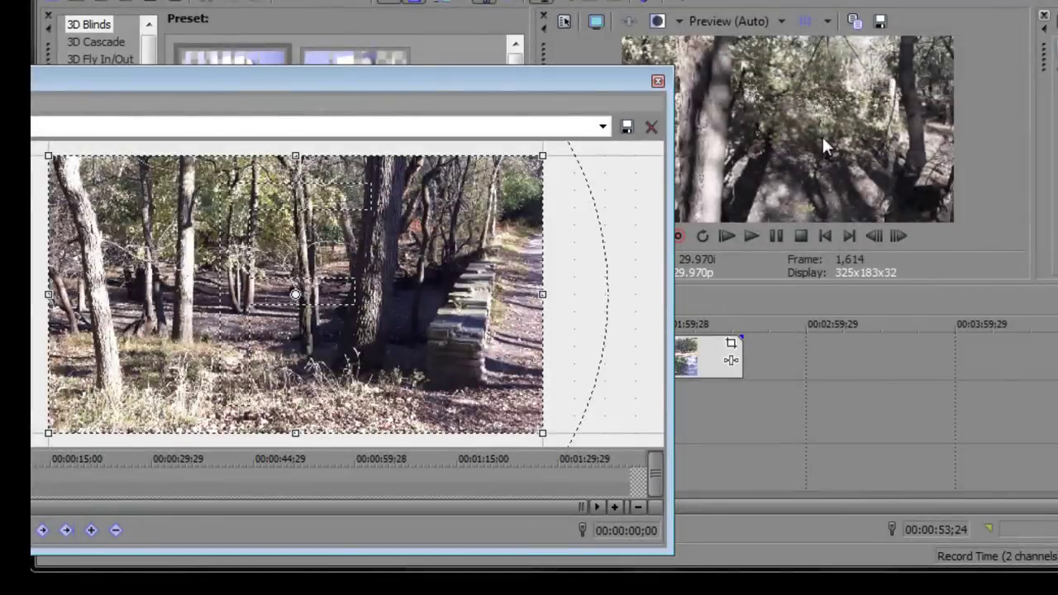
Enlarge and shift the first event's crop frame so its picture shrinks into the upper-left quarter of the video frame, and close Event Pan/Crop.
{"action": "left_click_drag", "start_coordinate": [538, 159], "coordinate": [642, 130]}
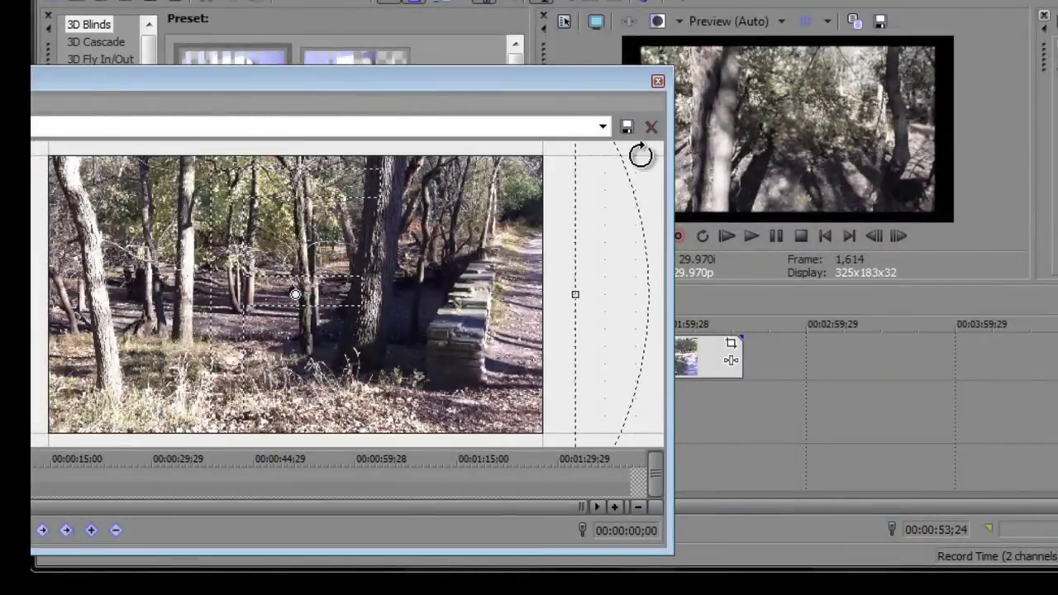
{"action": "left_click_drag", "start_coordinate": [576, 295], "coordinate": [642, 295]}
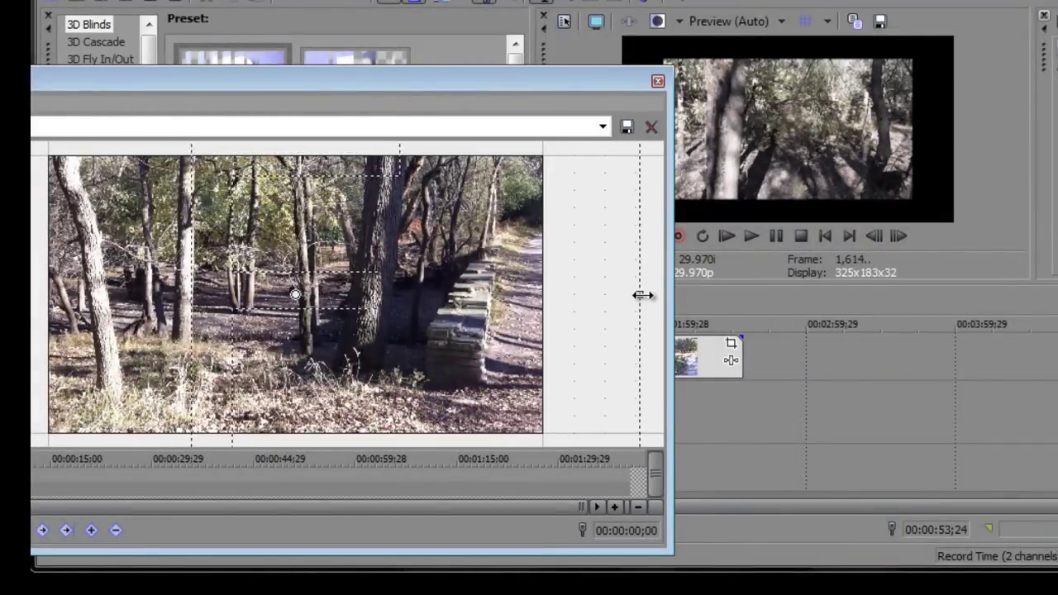
{"action": "left_click_drag", "start_coordinate": [413, 267], "coordinate": [390, 283]}
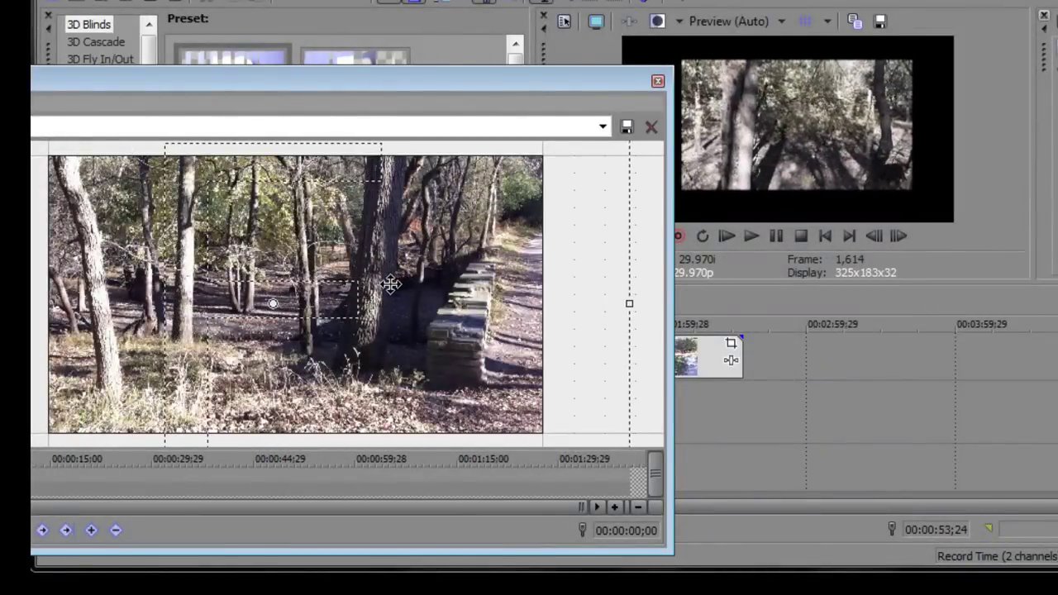
{"action": "left_click_drag", "start_coordinate": [547, 285], "coordinate": [420, 283]}
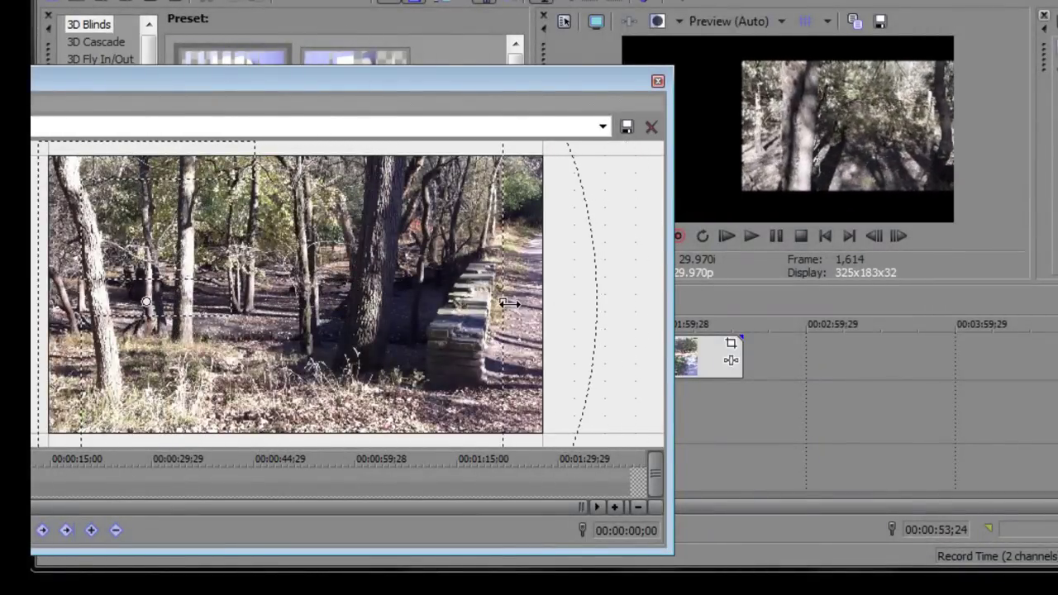
{"action": "left_click_drag", "start_coordinate": [508, 303], "coordinate": [679, 306]}
{"action": "left_click_drag", "start_coordinate": [549, 309], "coordinate": [354, 310]}
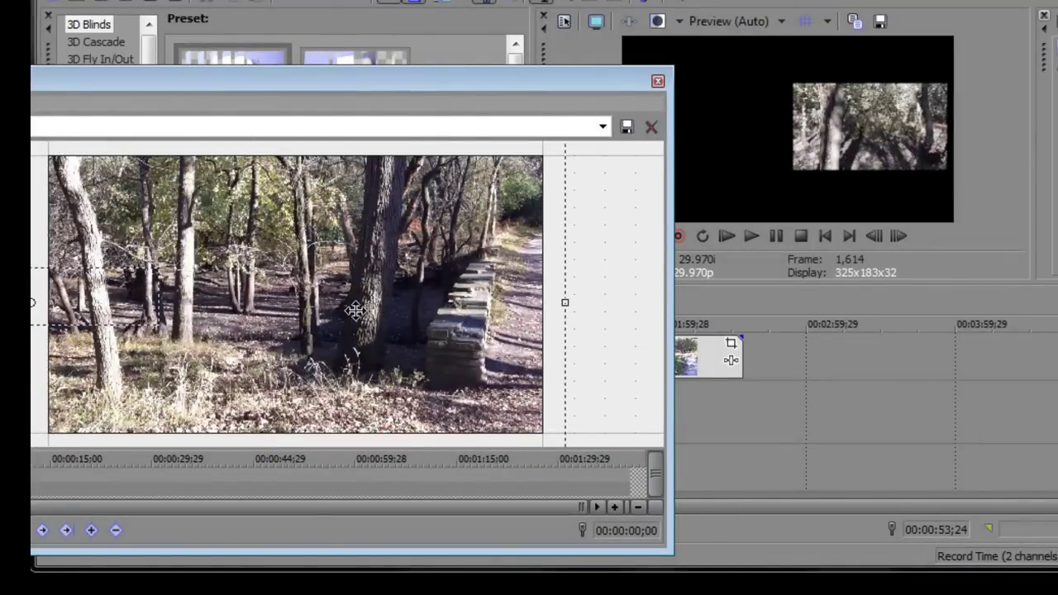
{"action": "mouse_move", "coordinate": [565, 301]}
{"action": "left_mouse_down"}
{"action": "mouse_move", "coordinate": [585, 302]}
{"action": "mouse_move", "coordinate": [416, 237]}
{"action": "mouse_move", "coordinate": [616, 295]}
{"action": "mouse_move", "coordinate": [319, 185]}
{"action": "mouse_move", "coordinate": [569, 309]}
{"action": "mouse_move", "coordinate": [600, 298]}
{"action": "mouse_move", "coordinate": [552, 299]}
{"action": "mouse_move", "coordinate": [569, 299]}
{"action": "left_mouse_up"}
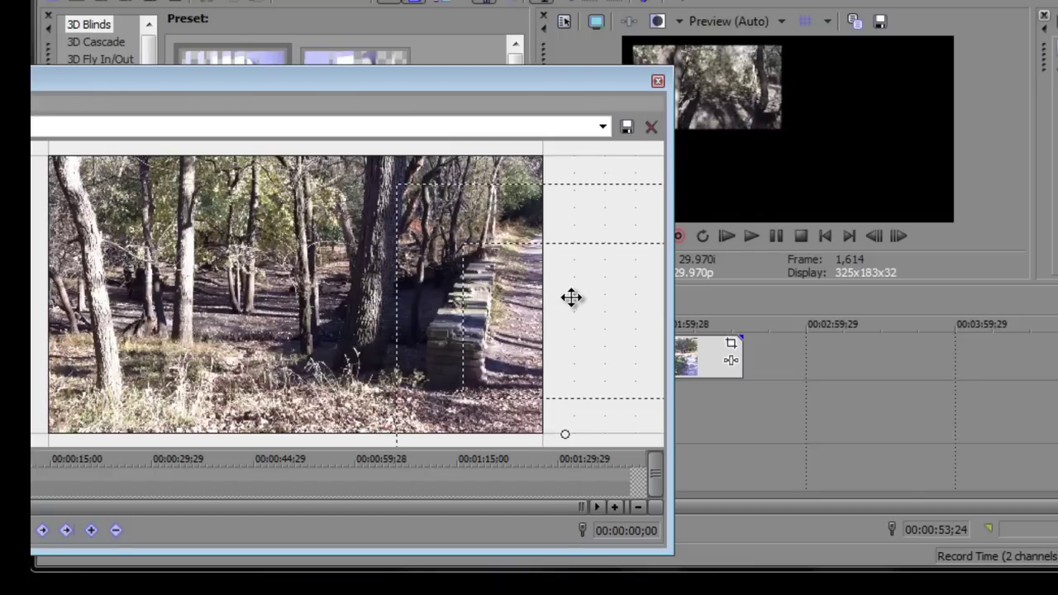
{"action": "left_click", "coordinate": [658, 83]}
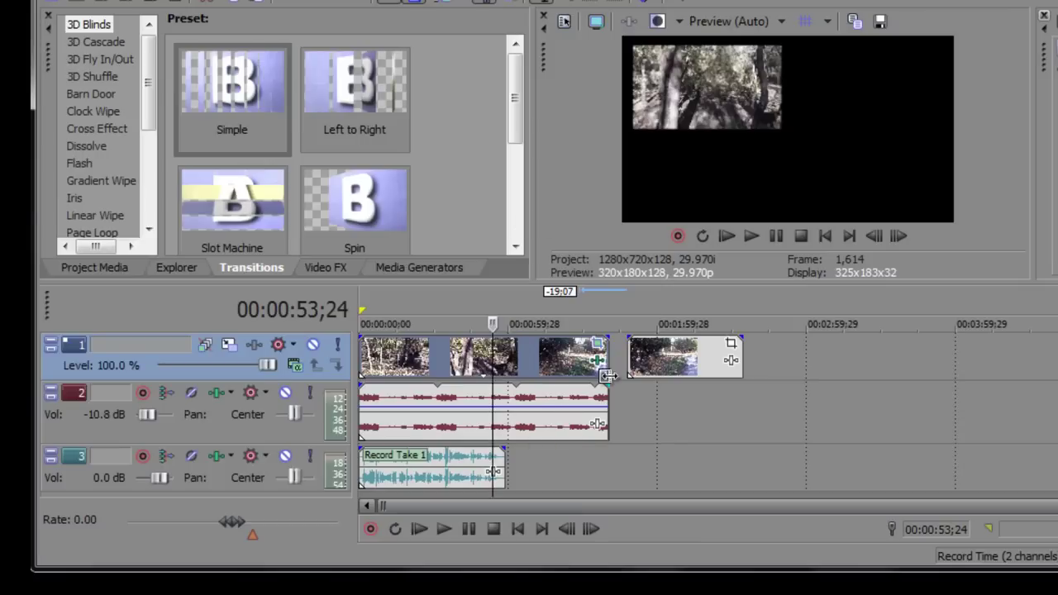
Select the second video event on track 1 and place the playback cursor over it at 00:02:07;13.
{"action": "left_click_drag", "start_coordinate": [706, 363], "coordinate": [667, 363]}
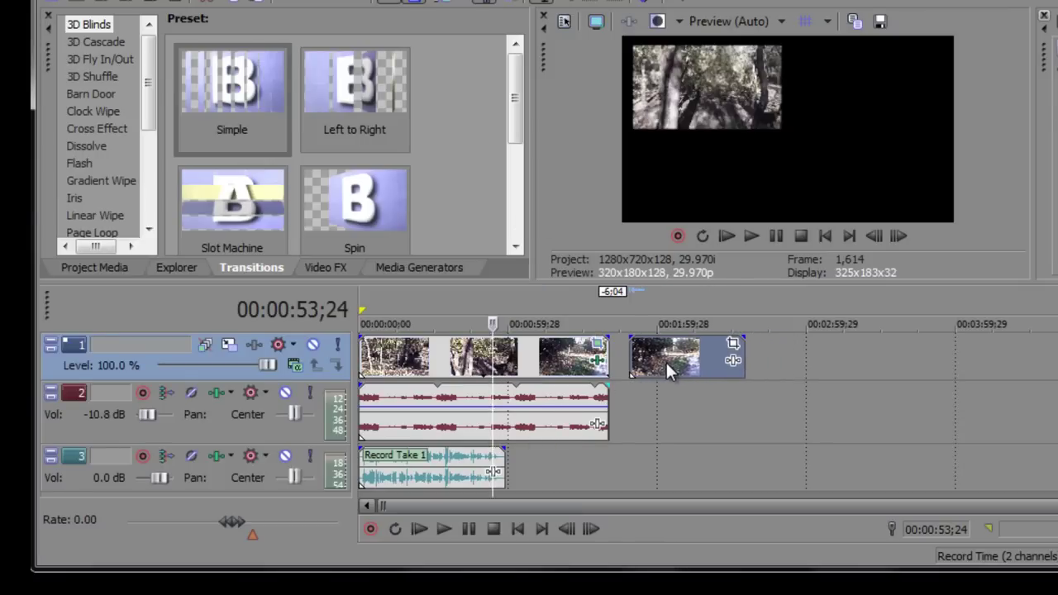
{"action": "left_click", "coordinate": [733, 344]}
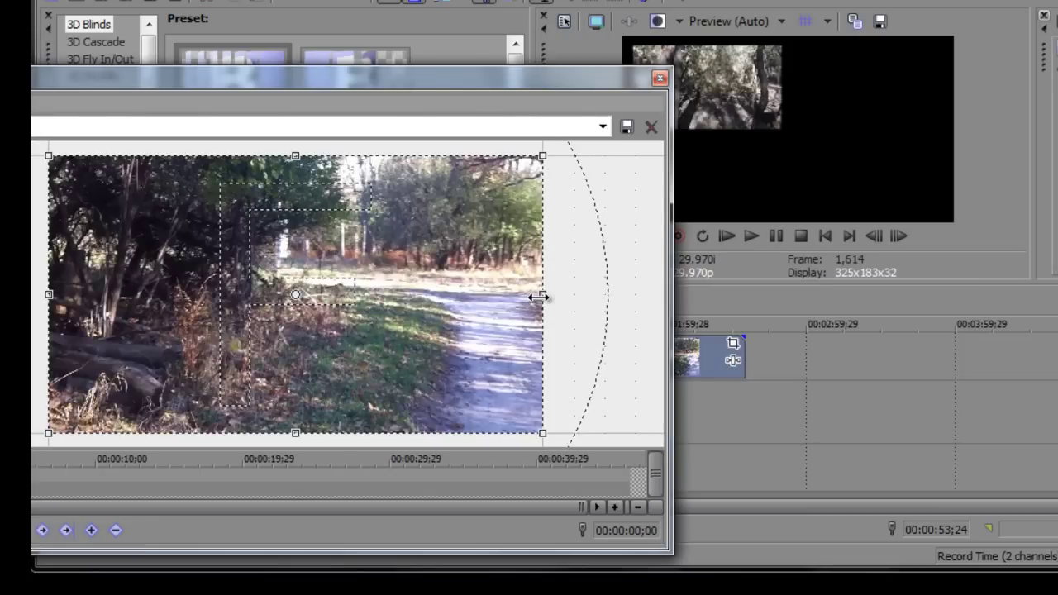
{"action": "left_click", "coordinate": [659, 78]}
{"action": "left_click", "coordinate": [676, 322]}
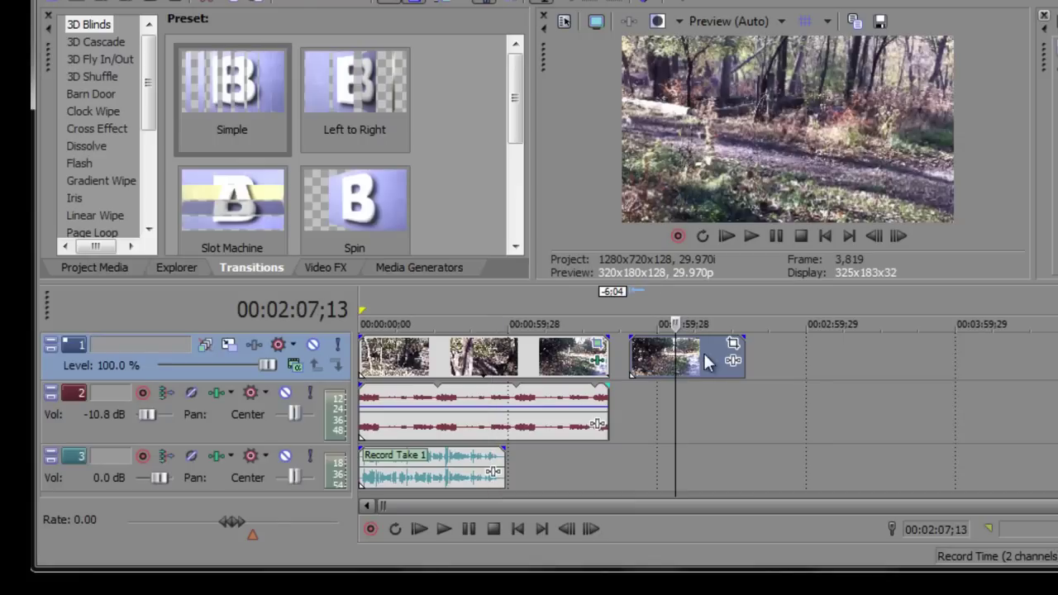
Enlarge and shift the second event's crop frame so its picture shrinks into the upper-right quarter of the video frame, and close Event Pan/Crop.
{"action": "left_click", "coordinate": [733, 344]}
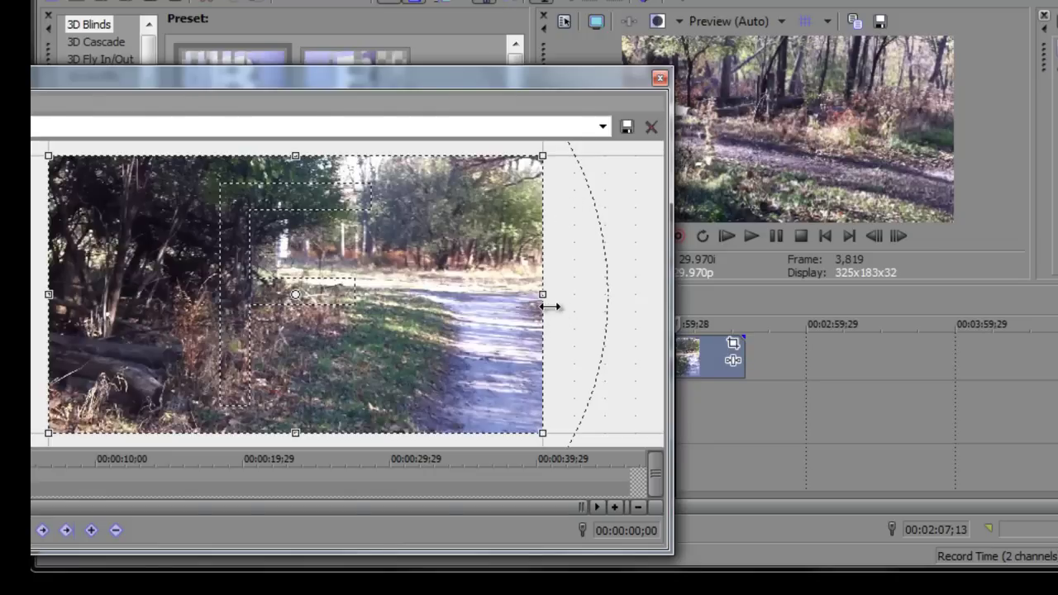
{"action": "left_click_drag", "start_coordinate": [549, 307], "coordinate": [639, 295]}
{"action": "left_click_drag", "start_coordinate": [408, 290], "coordinate": [502, 294]}
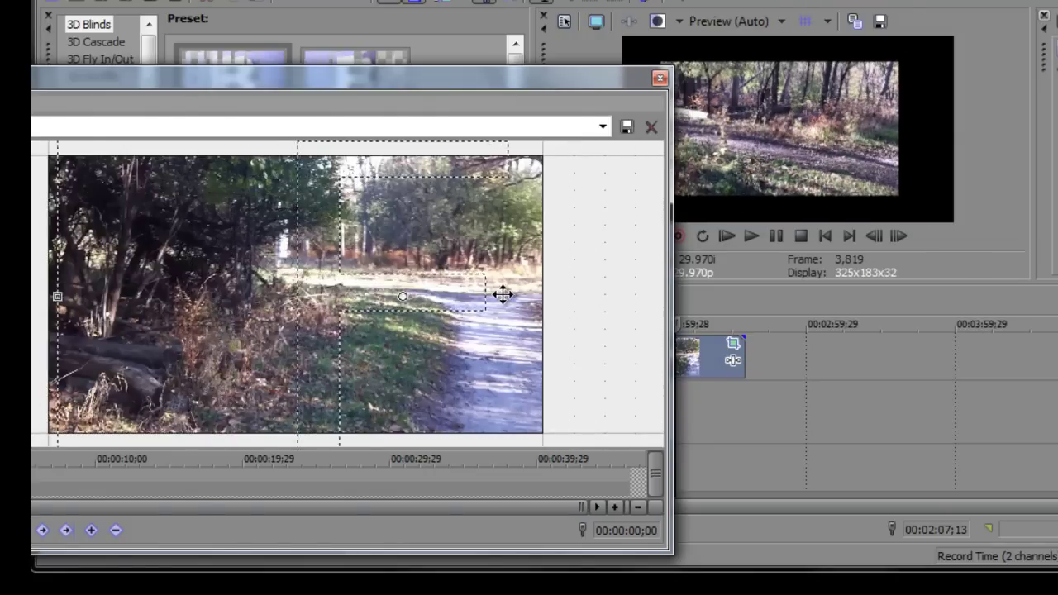
{"action": "mouse_move", "coordinate": [354, 278]}
{"action": "left_mouse_down"}
{"action": "mouse_move", "coordinate": [252, 279]}
{"action": "mouse_move", "coordinate": [669, 305]}
{"action": "mouse_move", "coordinate": [567, 300]}
{"action": "mouse_move", "coordinate": [635, 301]}
{"action": "left_mouse_up"}
{"action": "left_click_drag", "start_coordinate": [495, 300], "coordinate": [468, 342]}
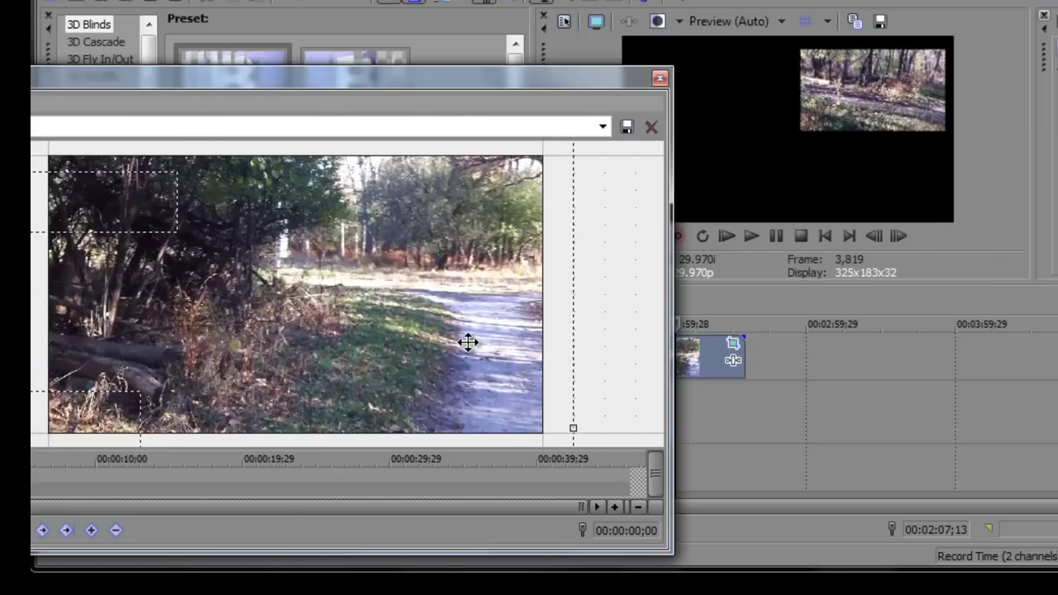
{"action": "left_click", "coordinate": [660, 79]}
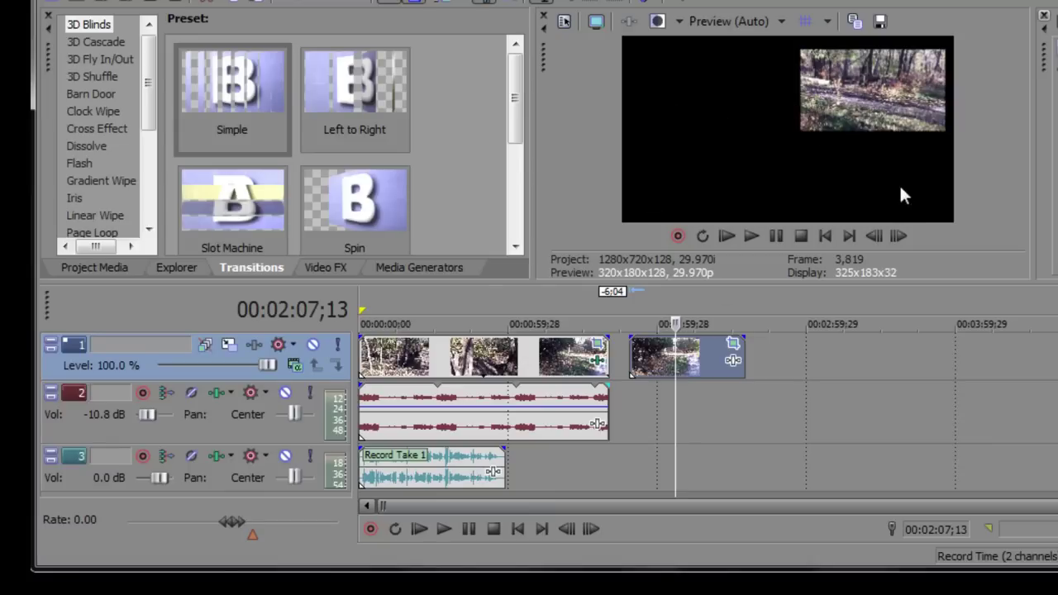
Insert a new video track and move the second video event onto it at the start of the timeline.
{"action": "right_click", "coordinate": [789, 365]}
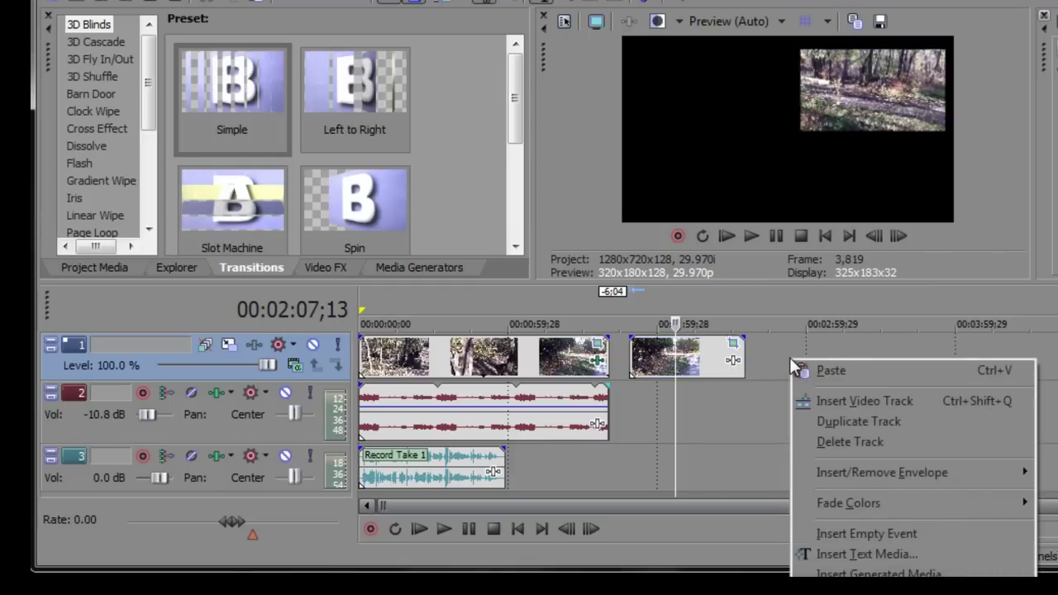
{"action": "left_click", "coordinate": [863, 401]}
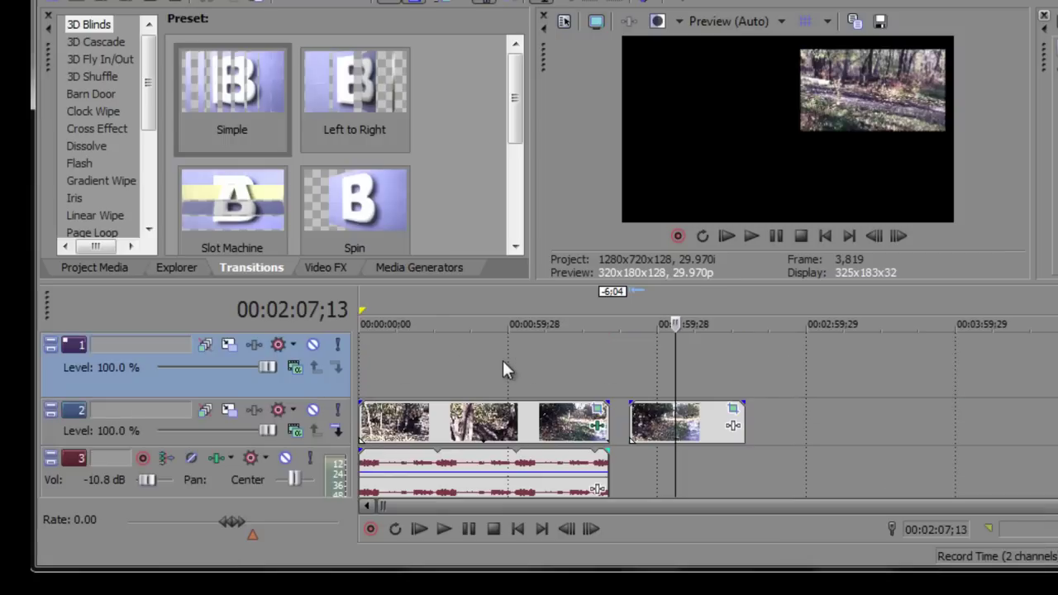
{"action": "left_click_drag", "start_coordinate": [649, 415], "coordinate": [381, 366]}
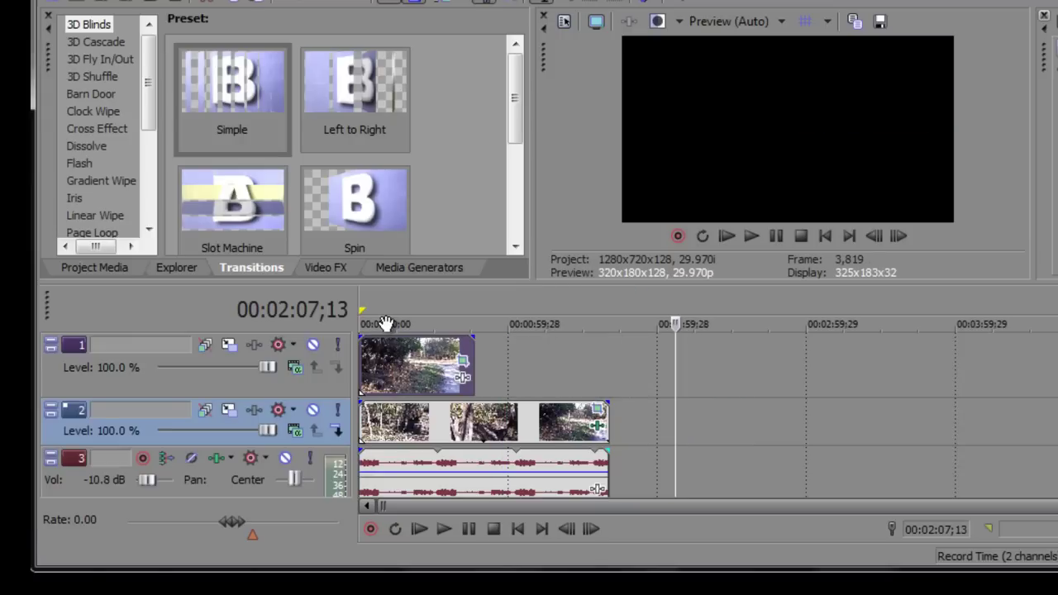
Play the project from the start to preview the two video events side by side.
{"action": "key", "text": "Home"}
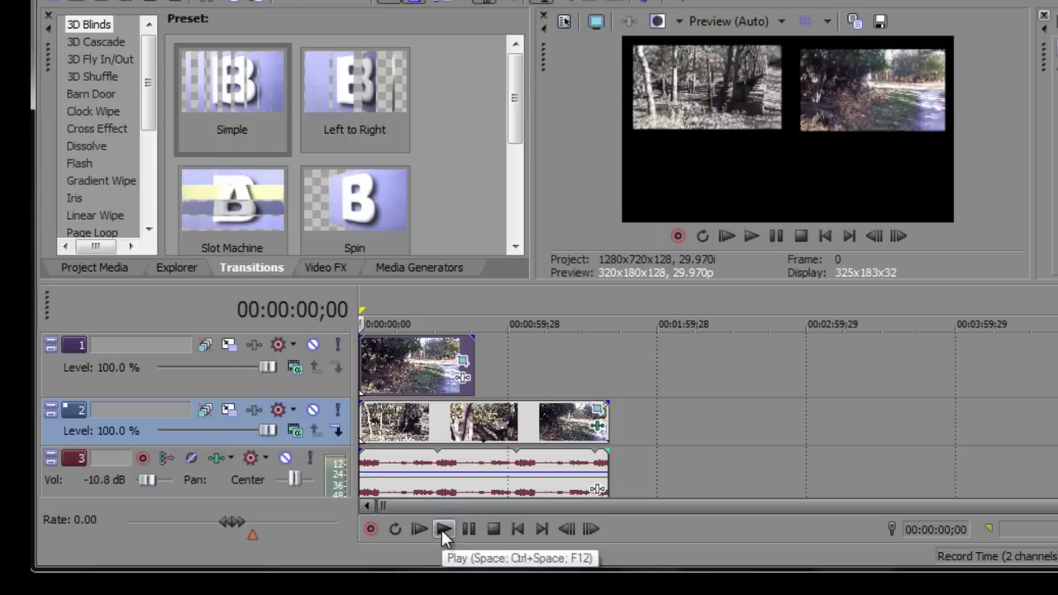
{"action": "left_click", "coordinate": [422, 526]}
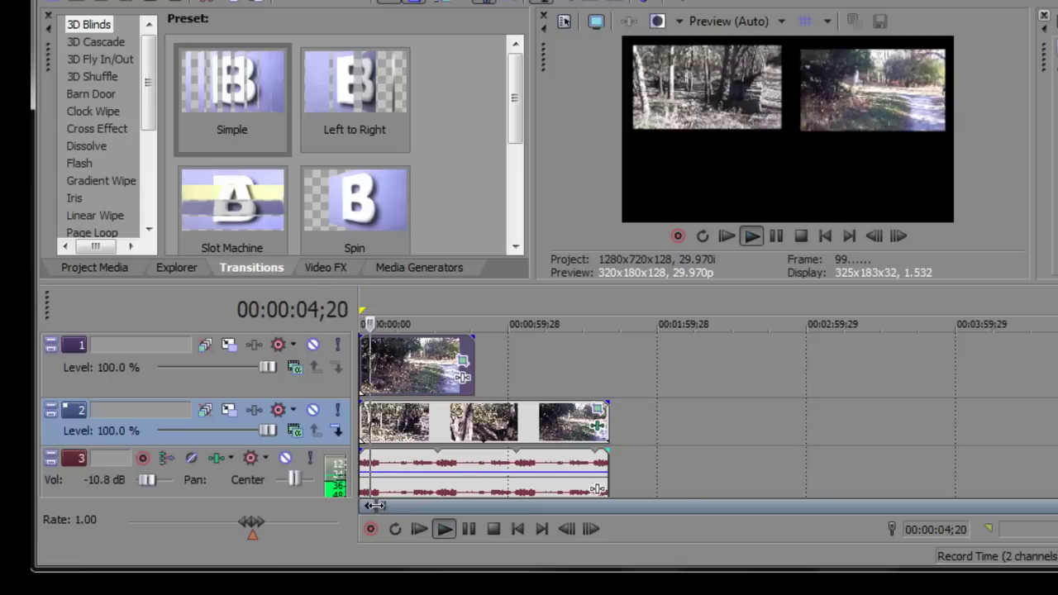
Slightly enlarge and reposition the track 1 event's picture in the upper-right quarter with Event Pan/Crop, and preview the project from the start.
{"action": "left_click", "coordinate": [493, 526]}
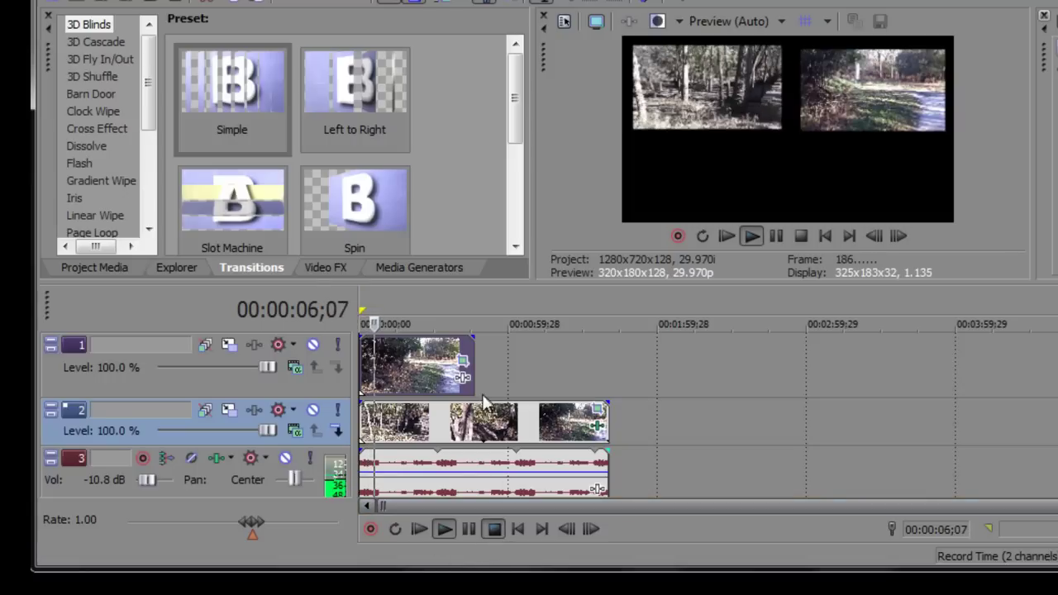
{"action": "left_click", "coordinate": [464, 361]}
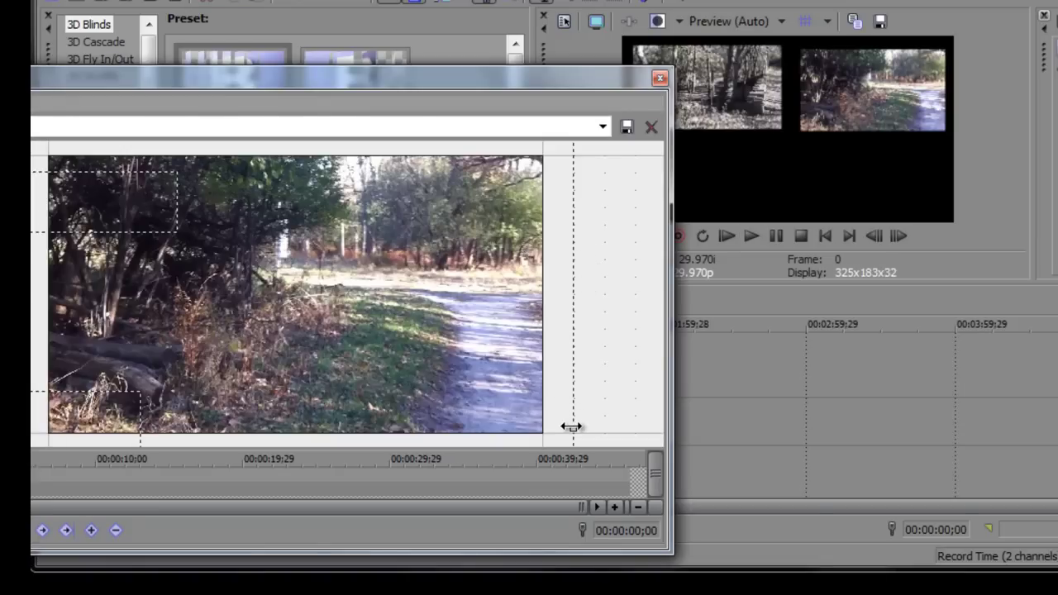
{"action": "left_click_drag", "start_coordinate": [572, 426], "coordinate": [551, 428]}
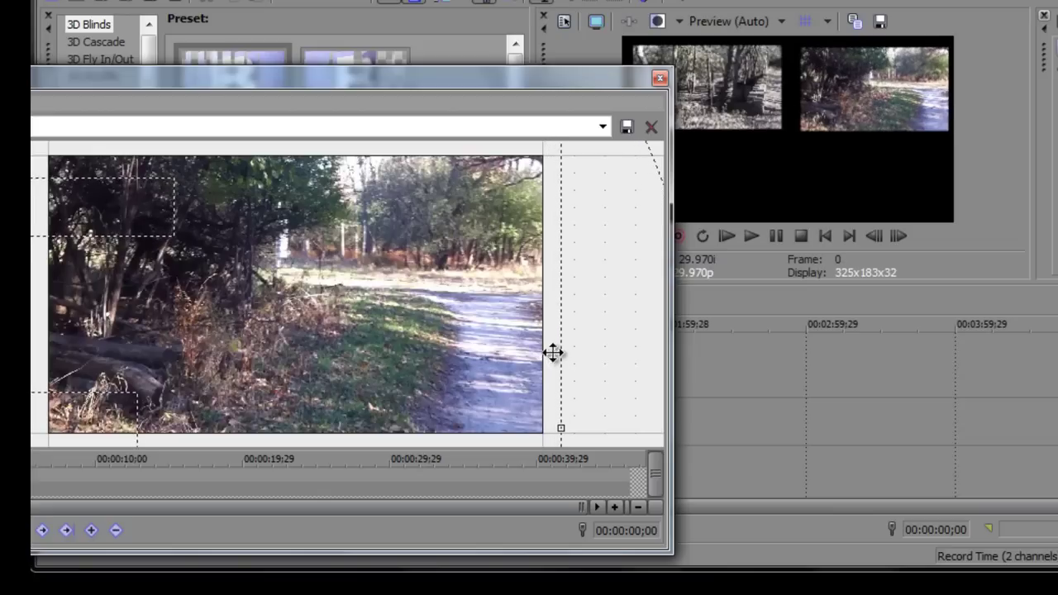
{"action": "left_click_drag", "start_coordinate": [553, 354], "coordinate": [504, 350]}
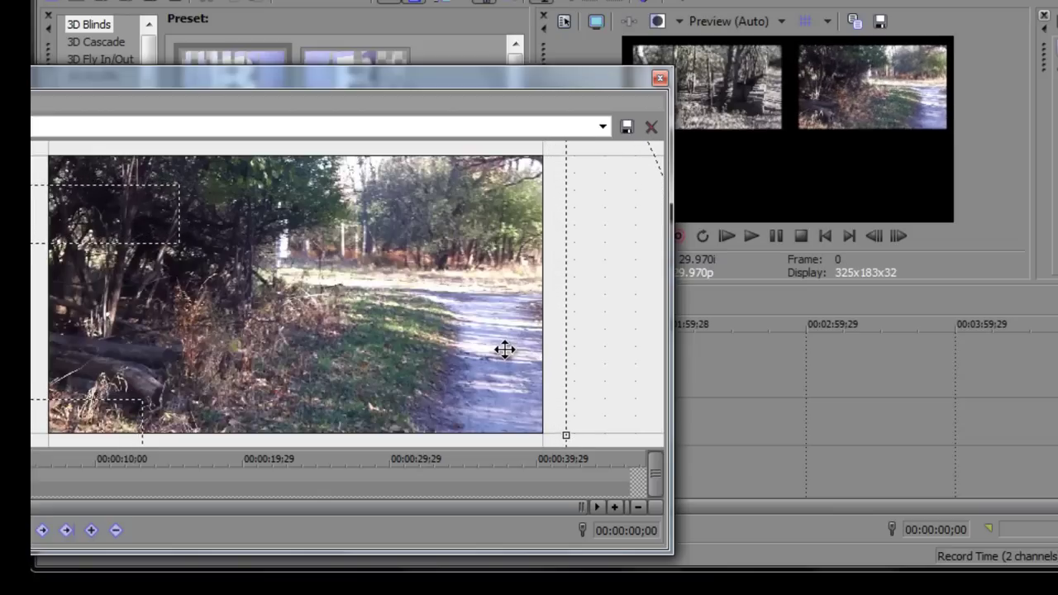
{"action": "left_click", "coordinate": [658, 79]}
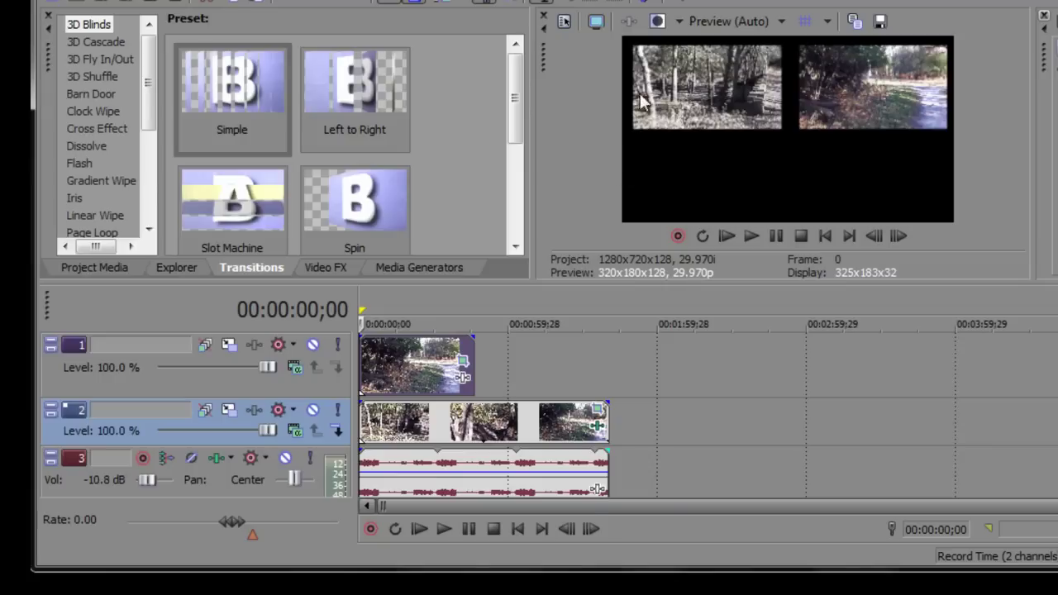
{"action": "left_click", "coordinate": [420, 528]}
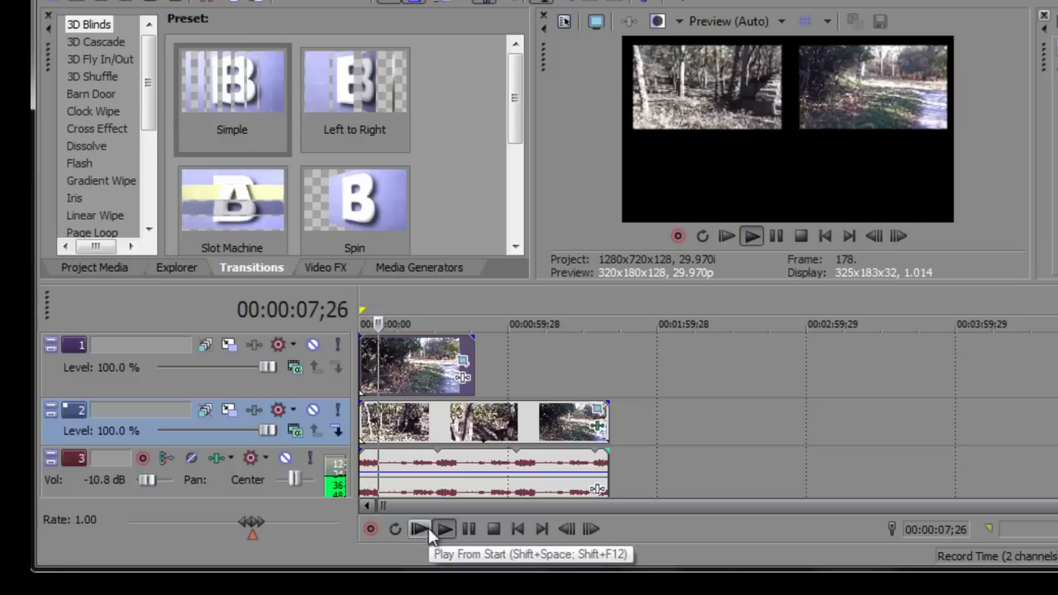
{"action": "left_click", "coordinate": [493, 527]}
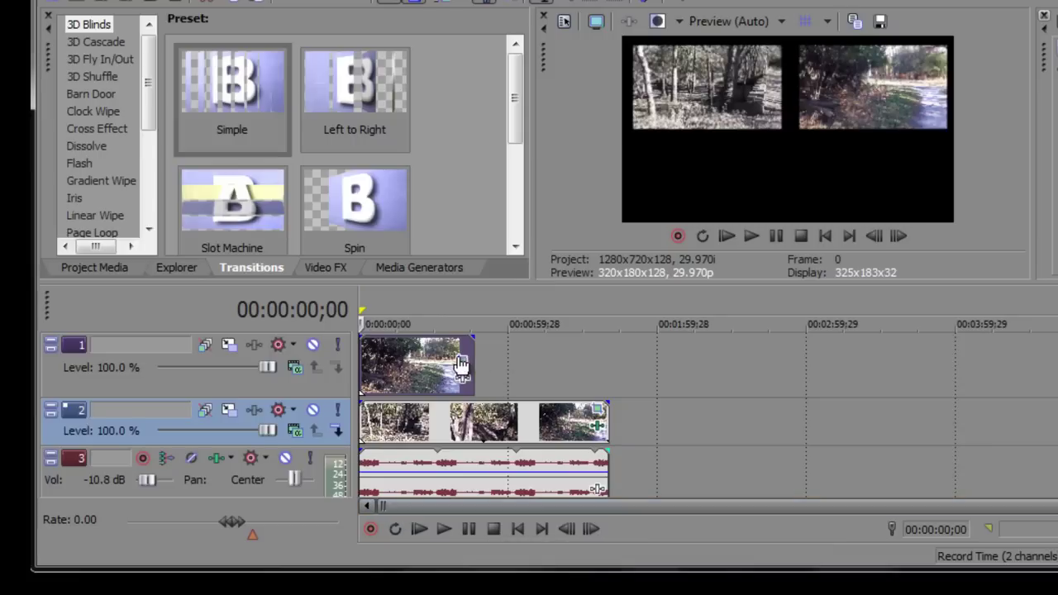
Move the top track's event to the empty space after the event on the video track below, and delete the emptied top track.
{"action": "left_click_drag", "start_coordinate": [434, 370], "coordinate": [715, 428]}
{"action": "left_click", "coordinate": [299, 383]}
{"action": "right_click", "coordinate": [299, 383]}
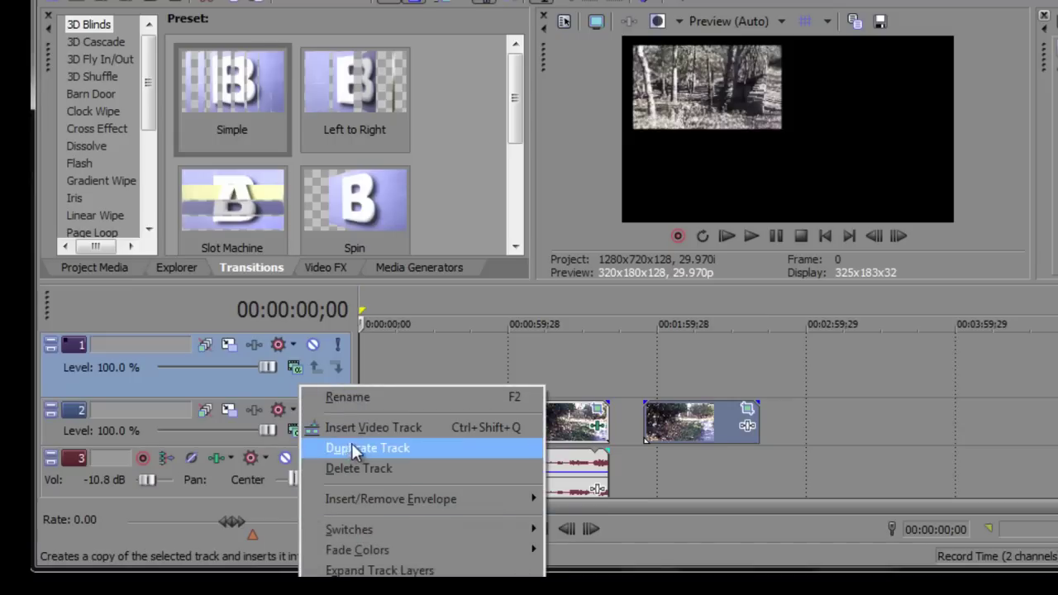
{"action": "left_click", "coordinate": [376, 468]}
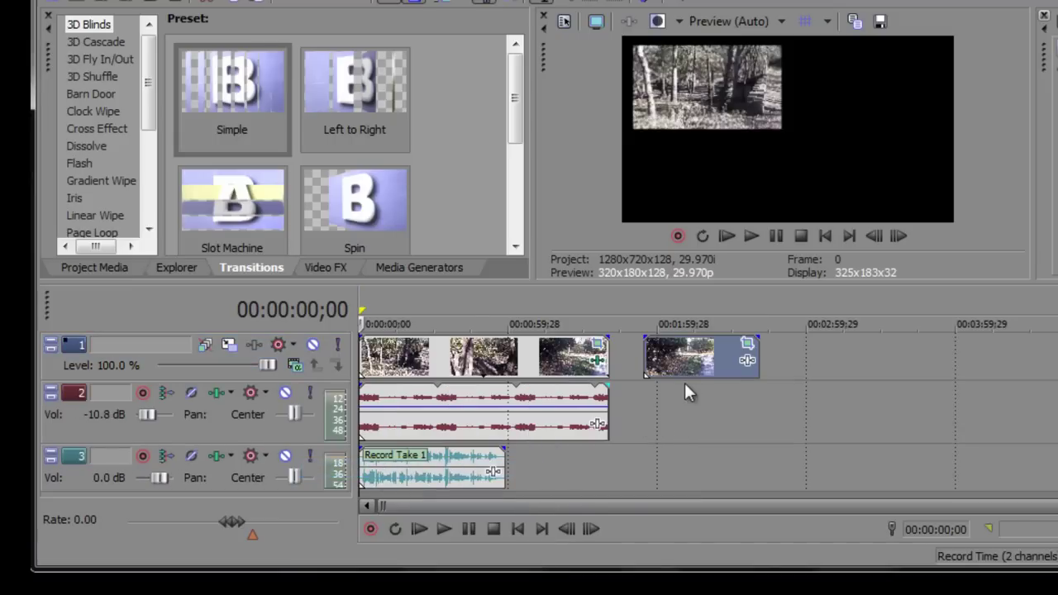
{"action": "left_click_drag", "start_coordinate": [671, 371], "coordinate": [695, 374]}
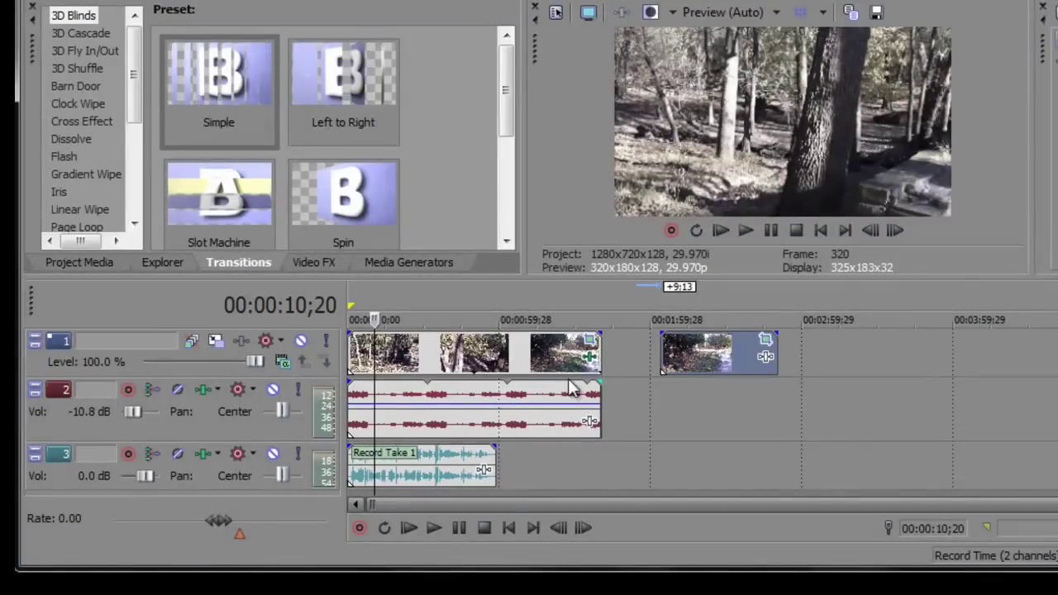
Open Event Pan/Crop for the first video event and remove its position keyframe at 00:00:10;20.
{"action": "left_click", "coordinate": [589, 342]}
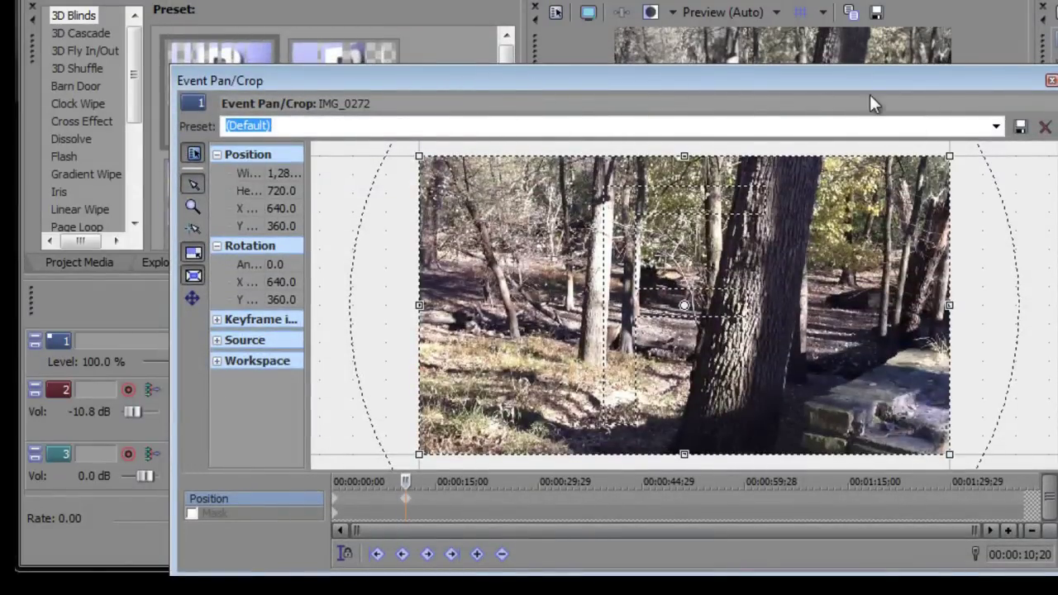
{"action": "left_click_drag", "start_coordinate": [856, 83], "coordinate": [793, 77]}
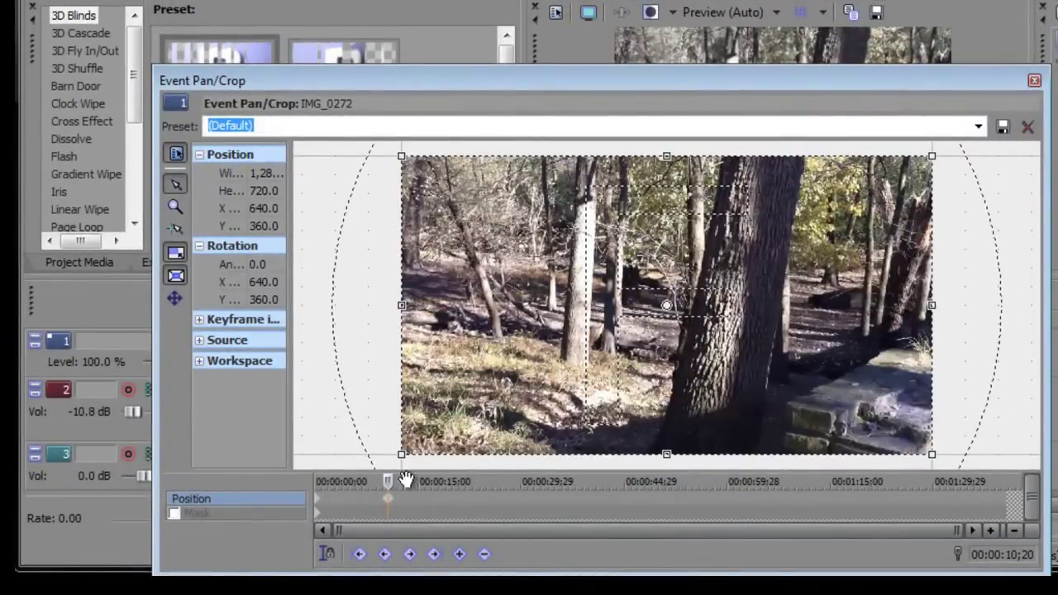
{"action": "left_click_drag", "start_coordinate": [388, 482], "coordinate": [361, 483]}
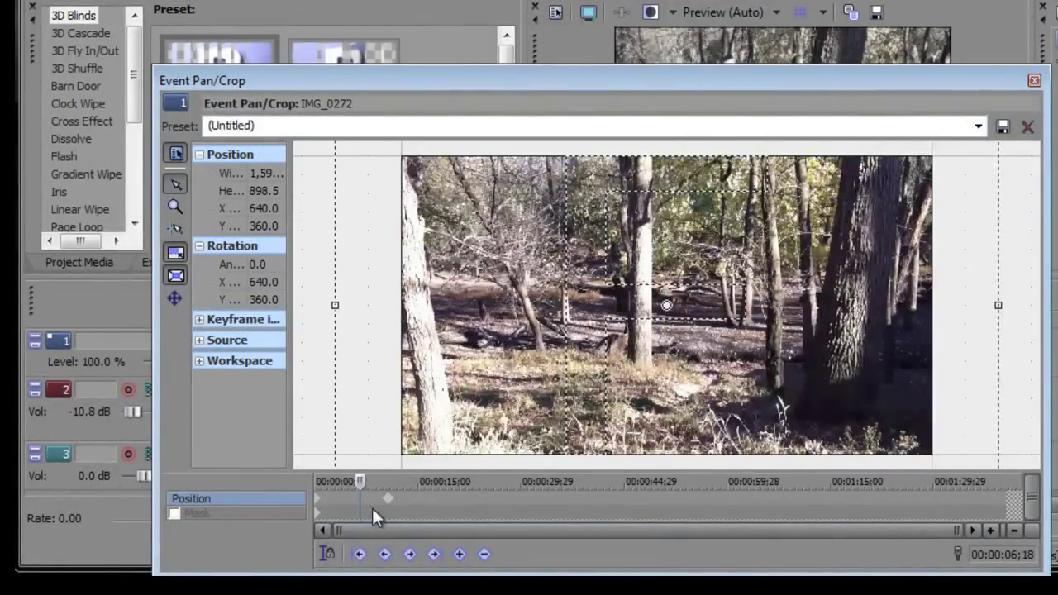
{"action": "right_click", "coordinate": [386, 499]}
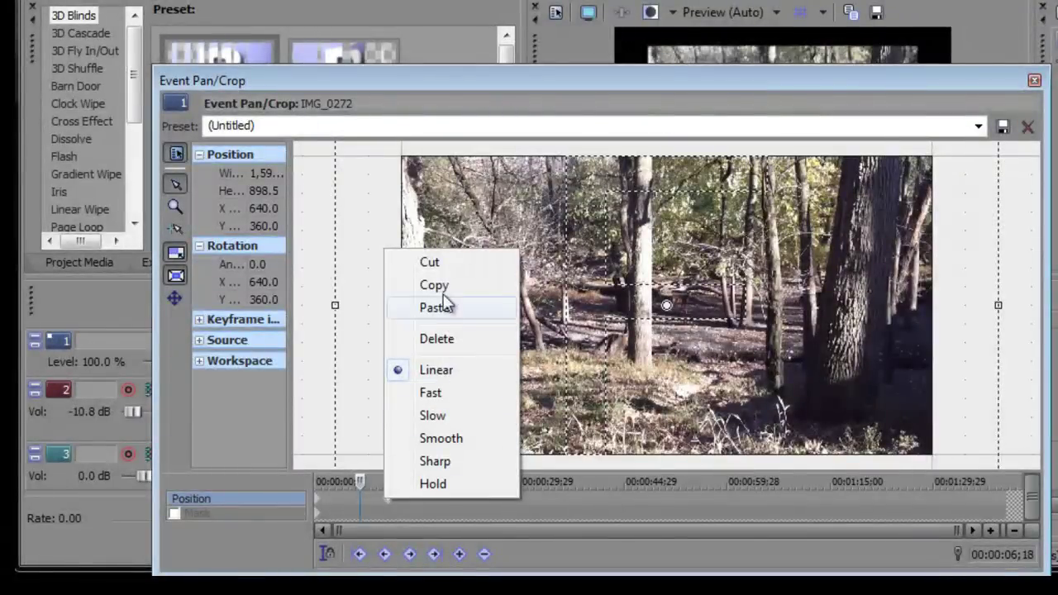
{"action": "left_click", "coordinate": [436, 262]}
Create a position keyframe at 00:00:06;14 by enlarging the first event's crop frame and shifting it to the right.
{"action": "left_click_drag", "start_coordinate": [361, 481], "coordinate": [332, 482]}
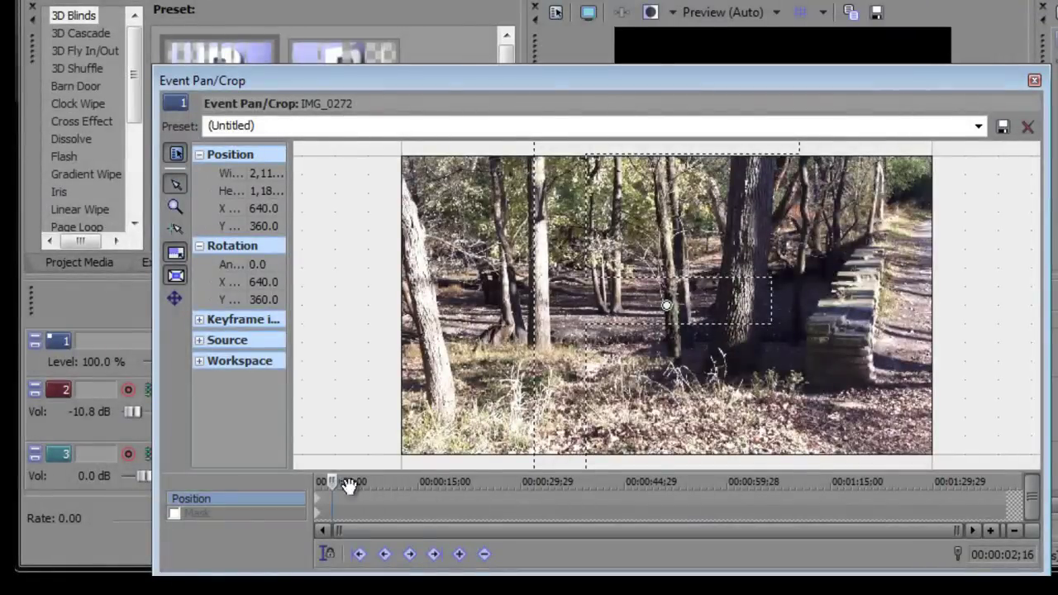
{"action": "left_click_drag", "start_coordinate": [331, 481], "coordinate": [323, 481]}
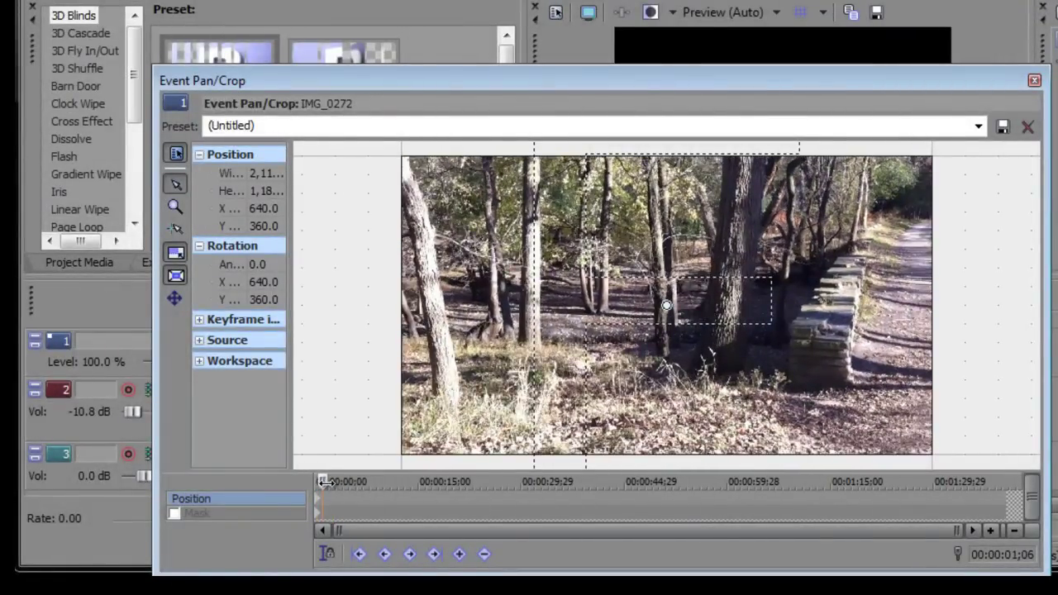
{"action": "key", "text": "space"}
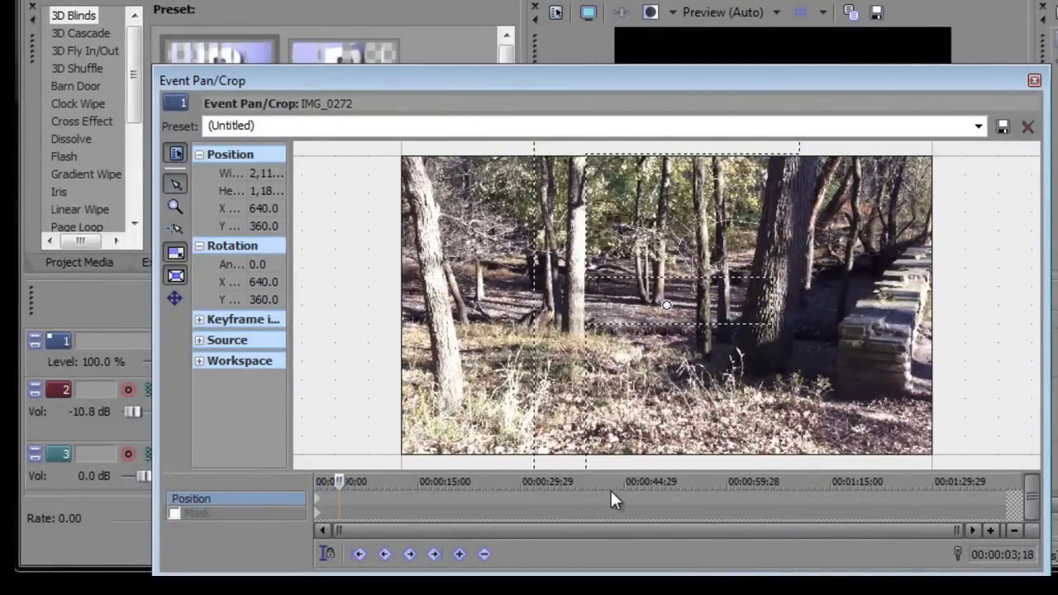
{"action": "mouse_move", "coordinate": [339, 482]}
{"action": "left_mouse_down"}
{"action": "mouse_move", "coordinate": [371, 484]}
{"action": "mouse_move", "coordinate": [359, 484]}
{"action": "left_mouse_up"}
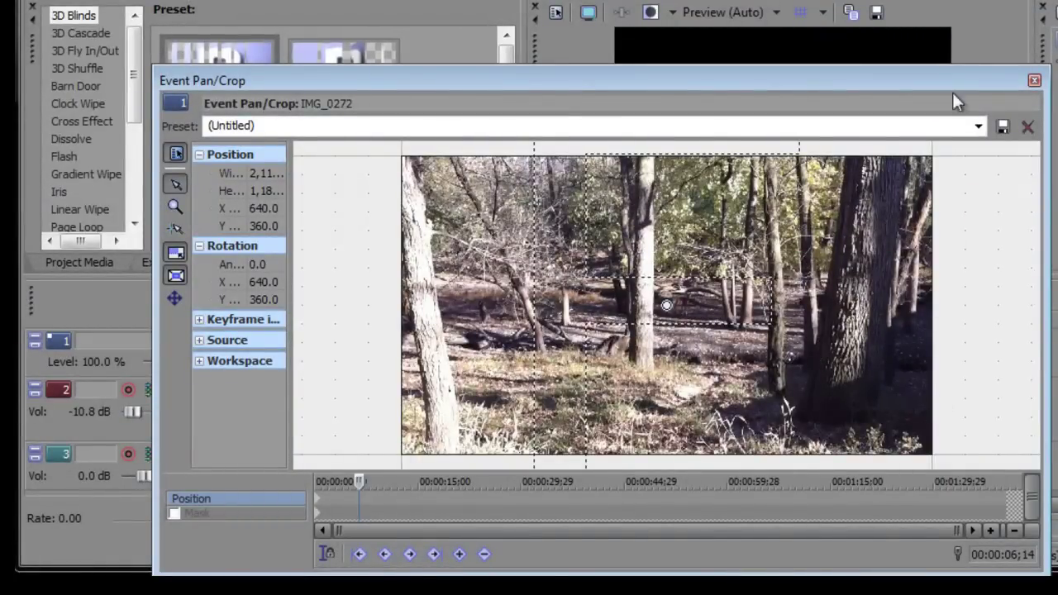
{"action": "left_click_drag", "start_coordinate": [942, 67], "coordinate": [939, 55]}
{"action": "left_click_drag", "start_coordinate": [718, 296], "coordinate": [804, 306]}
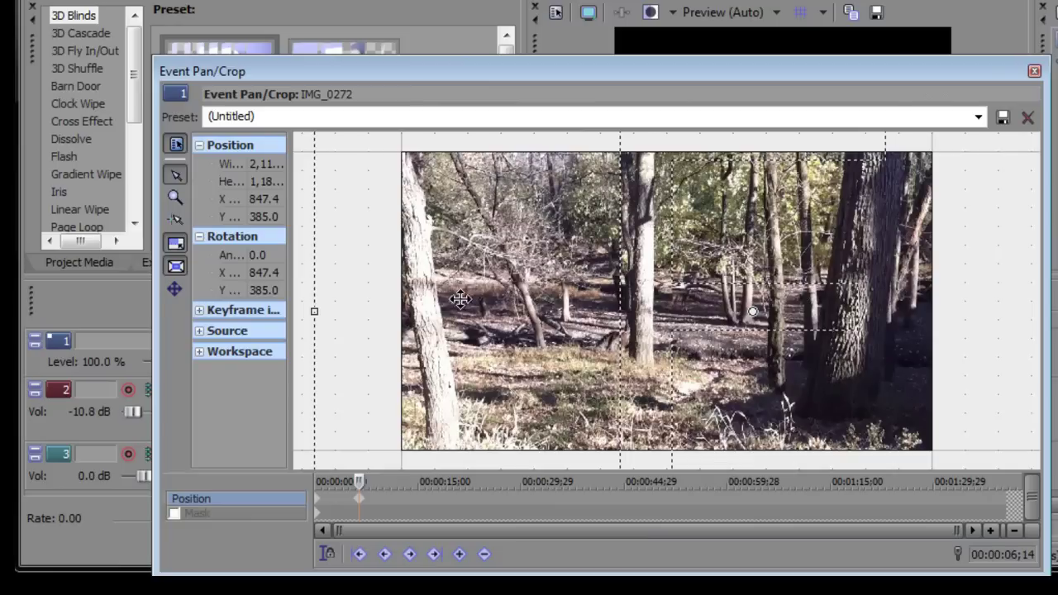
{"action": "mouse_move", "coordinate": [315, 313]}
{"action": "left_mouse_down"}
{"action": "mouse_move", "coordinate": [276, 309]}
{"action": "mouse_move", "coordinate": [308, 313]}
{"action": "left_mouse_up"}
{"action": "left_click_drag", "start_coordinate": [477, 322], "coordinate": [599, 334]}
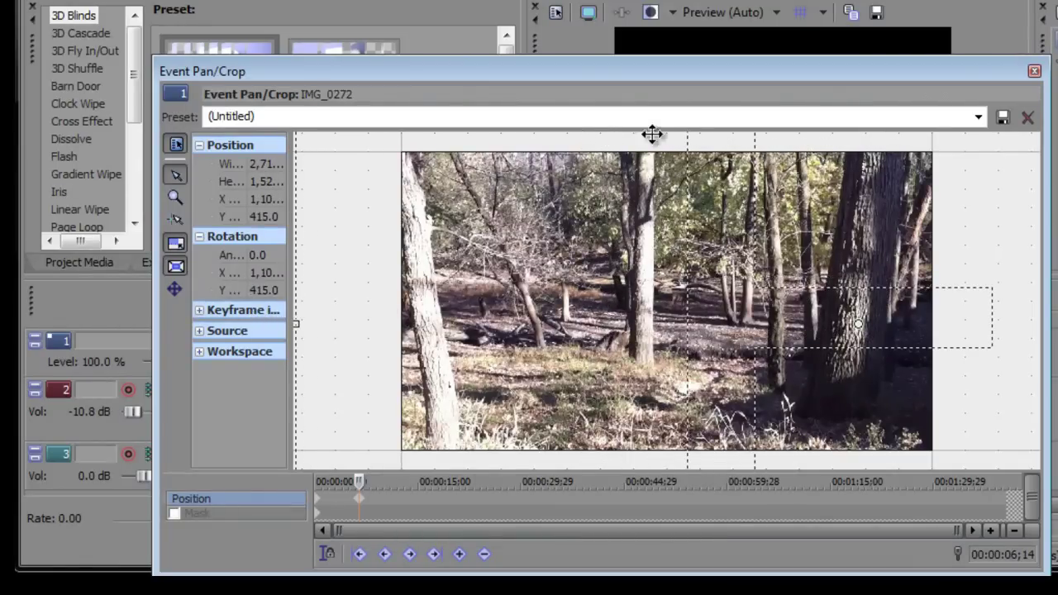
Uncover the preview and shift the 00:00:06;14 keyframe's crop frame left so the picture sits right of the centre.
{"action": "left_click_drag", "start_coordinate": [670, 71], "coordinate": [282, 56]}
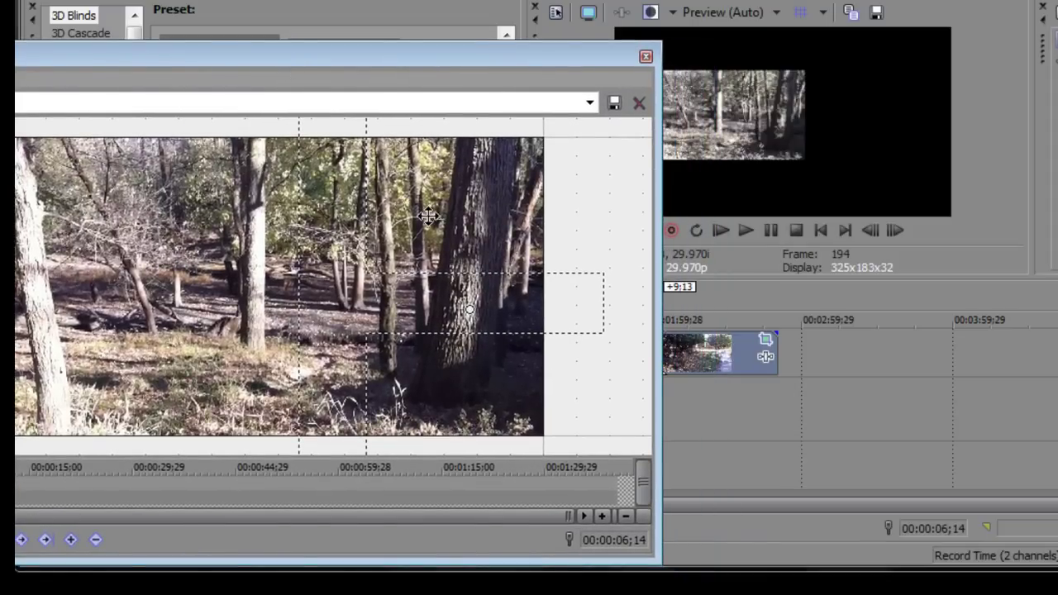
{"action": "left_click_drag", "start_coordinate": [427, 217], "coordinate": [163, 230]}
{"action": "left_click_drag", "start_coordinate": [402, 240], "coordinate": [398, 216]}
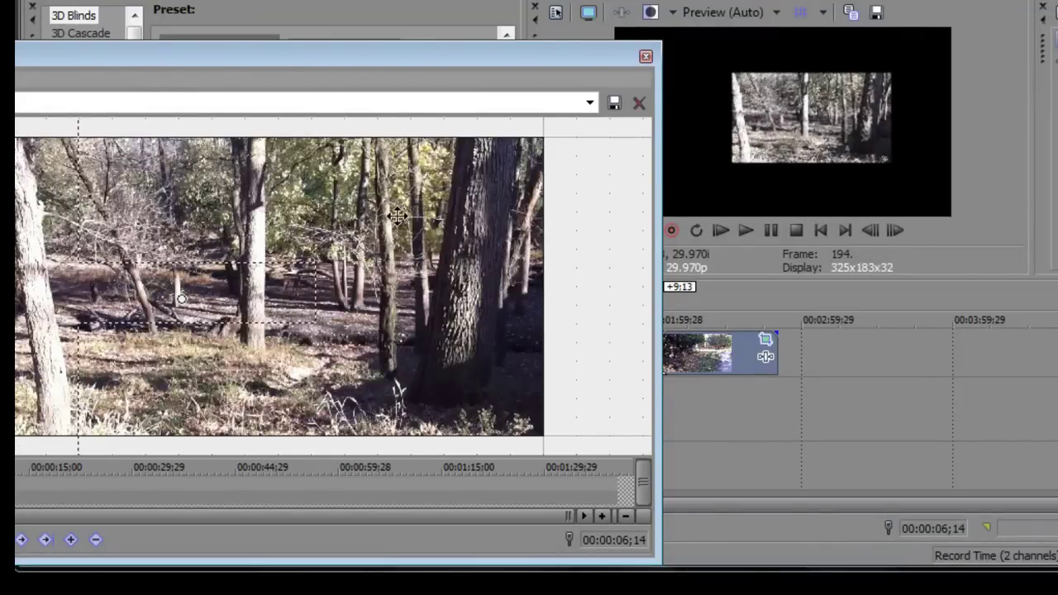
{"action": "left_click_drag", "start_coordinate": [377, 66], "coordinate": [415, 58]}
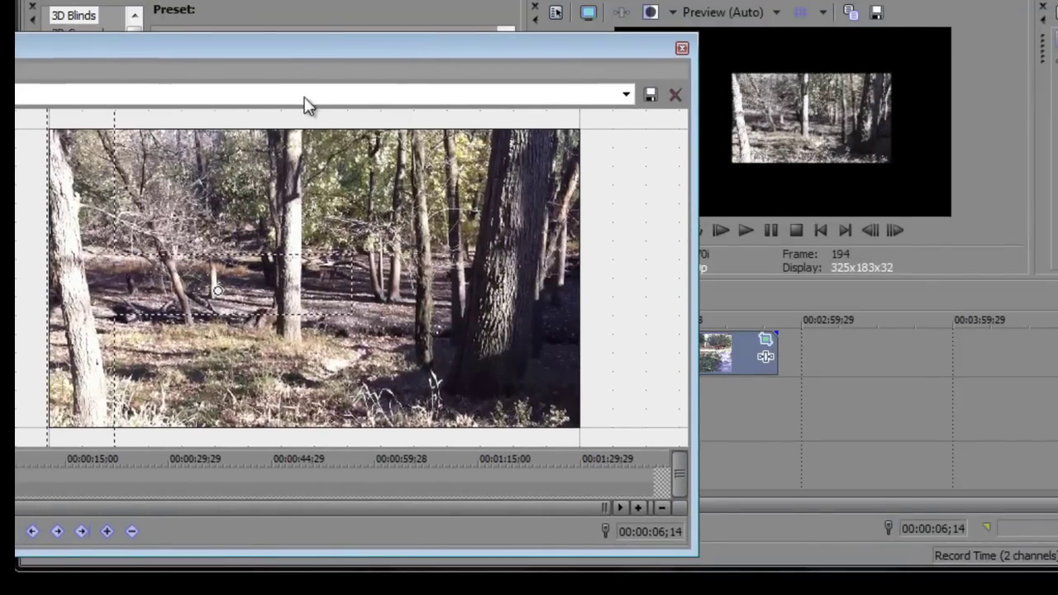
{"action": "left_click_drag", "start_coordinate": [298, 51], "coordinate": [369, 47]}
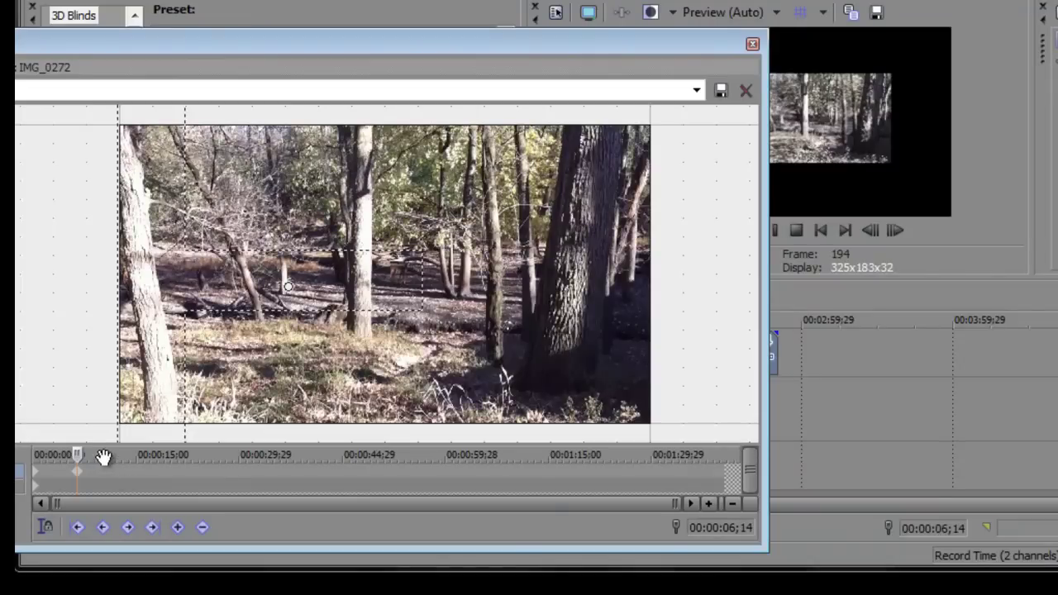
Add position keyframes at 00:00:10;16 with the crop frame shifted right and at 00:00:14;27 with it smaller and lower.
{"action": "left_click_drag", "start_coordinate": [83, 456], "coordinate": [105, 456]}
{"action": "left_click_drag", "start_coordinate": [497, 271], "coordinate": [678, 269]}
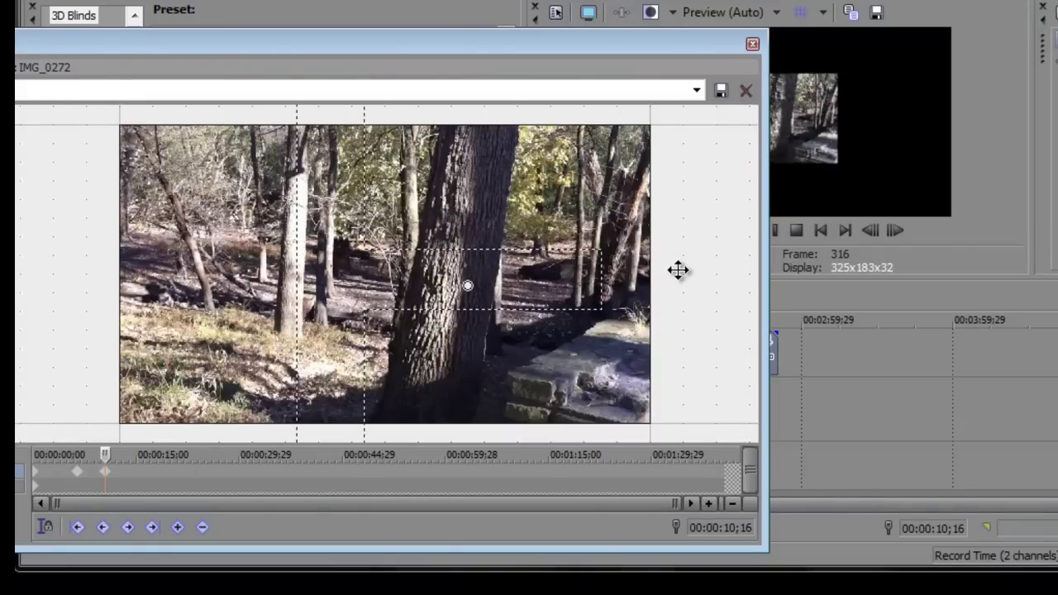
{"action": "left_click_drag", "start_coordinate": [105, 454], "coordinate": [135, 454]}
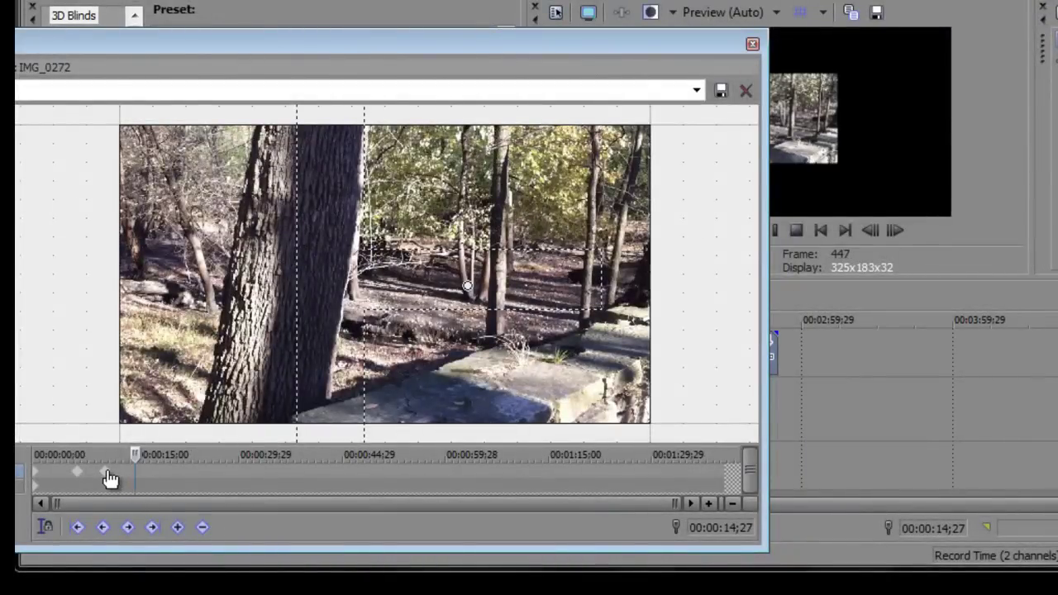
{"action": "left_click_drag", "start_coordinate": [314, 240], "coordinate": [102, 339]}
{"action": "left_click_drag", "start_coordinate": [71, 369], "coordinate": [118, 326]}
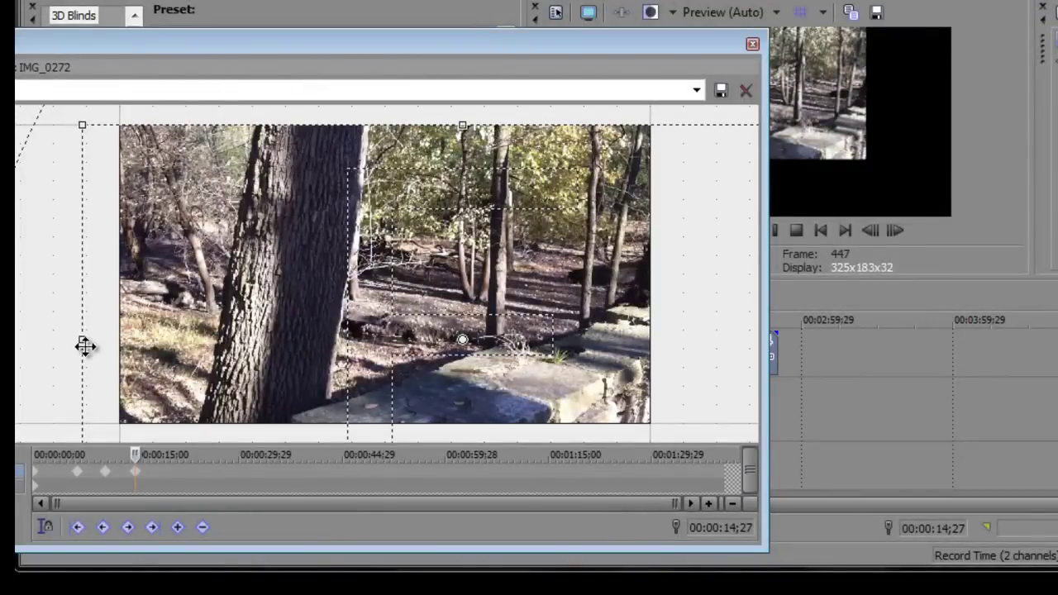
Add position keyframes at 00:00:20;09 and 00:00:25;08, shrinking the crop frame and moving it up a little at each.
{"action": "left_click_drag", "start_coordinate": [136, 452], "coordinate": [171, 453]}
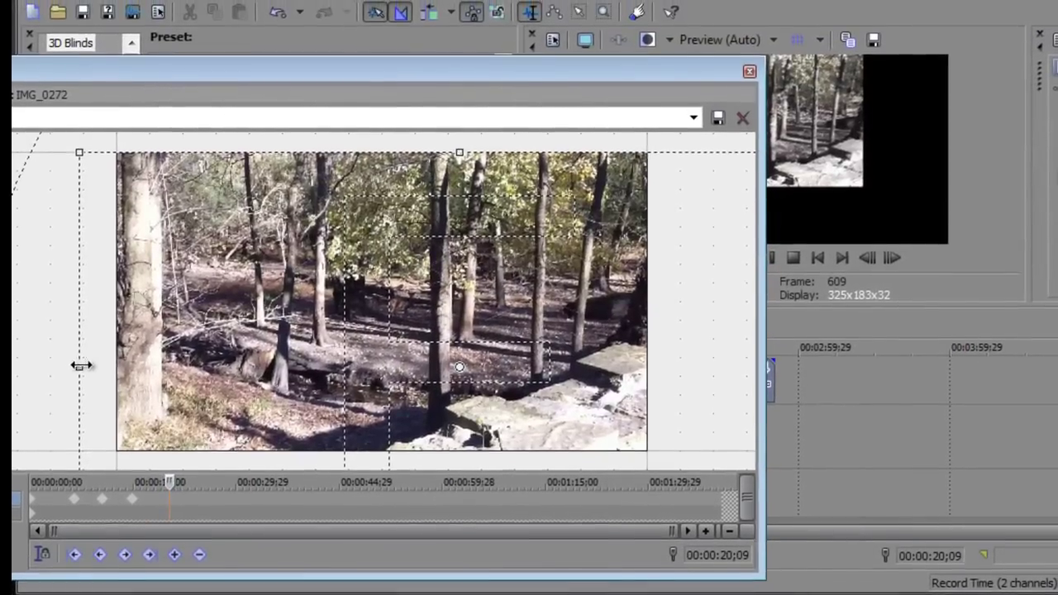
{"action": "left_click_drag", "start_coordinate": [80, 366], "coordinate": [101, 365]}
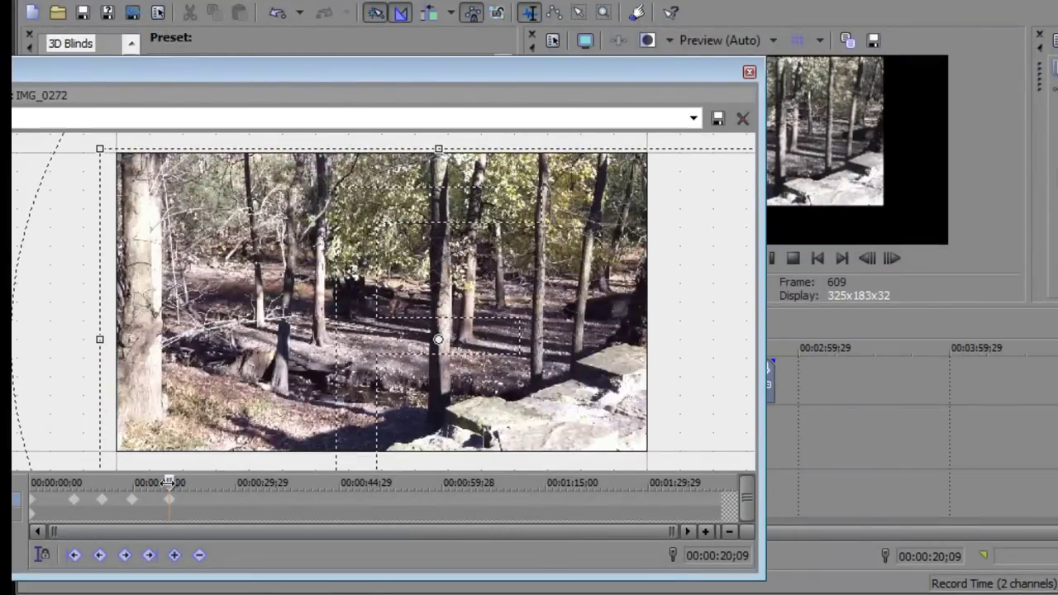
{"action": "left_click_drag", "start_coordinate": [168, 483], "coordinate": [203, 483]}
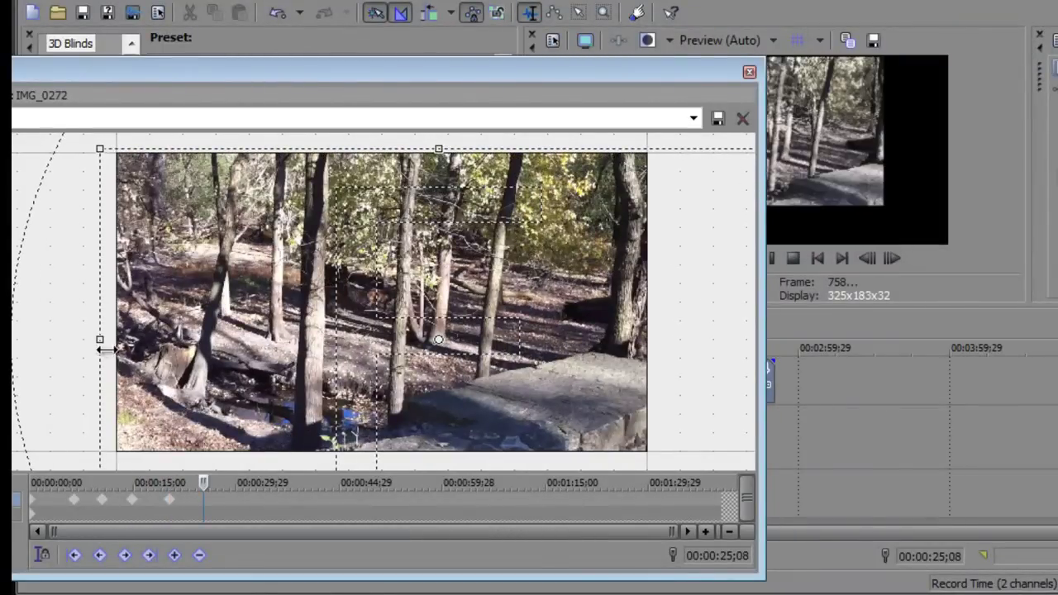
{"action": "left_click_drag", "start_coordinate": [106, 349], "coordinate": [134, 345]}
{"action": "left_click_drag", "start_coordinate": [277, 331], "coordinate": [260, 312]}
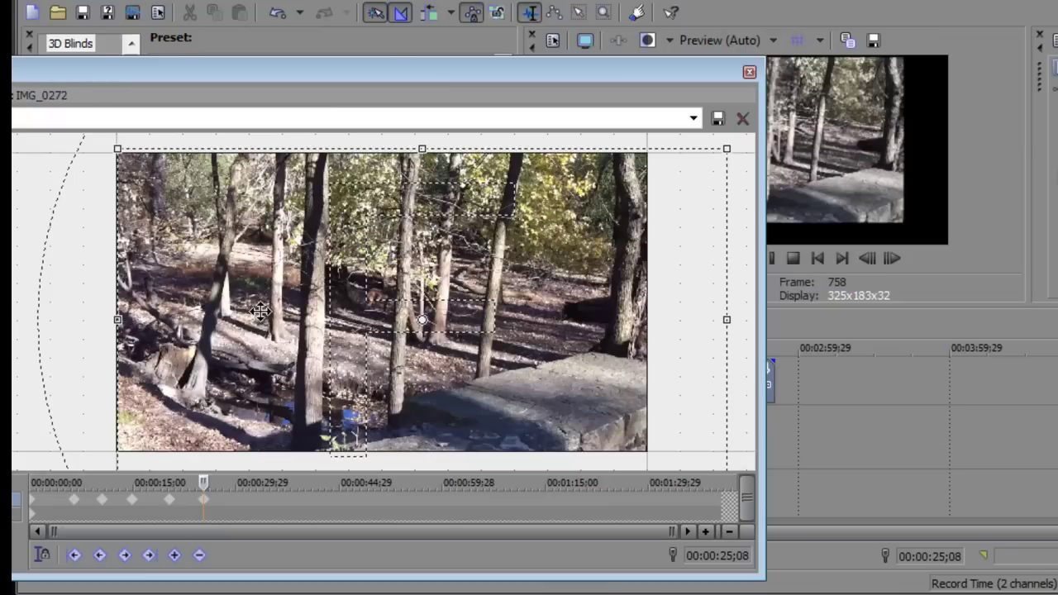
Add a position keyframe at 00:00:31;18 using the 16:9 Widescreen TV aspect ratio preset.
{"action": "left_click_drag", "start_coordinate": [206, 484], "coordinate": [248, 485]}
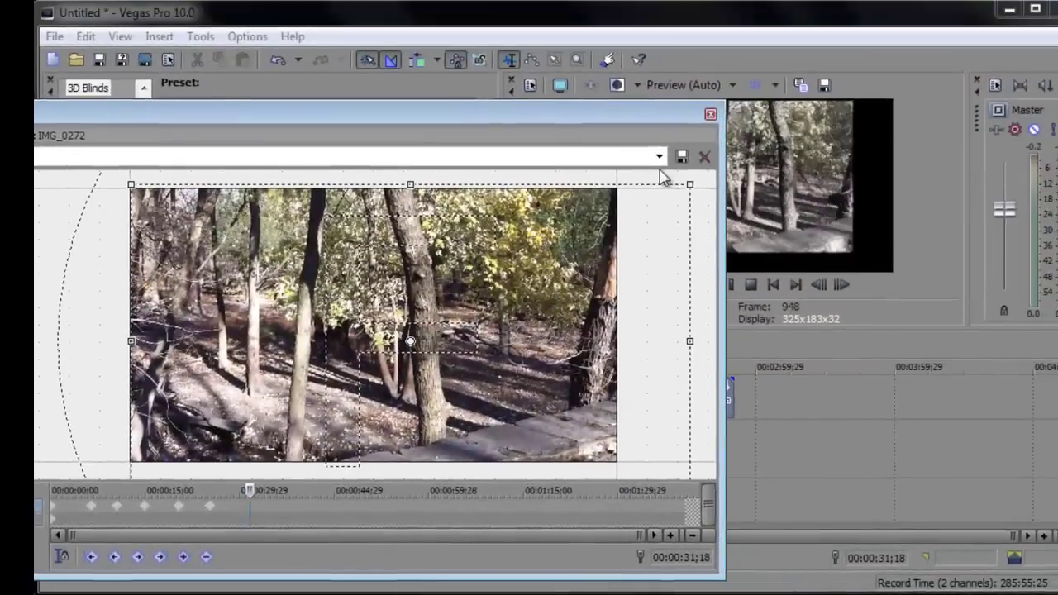
{"action": "left_click", "coordinate": [693, 118]}
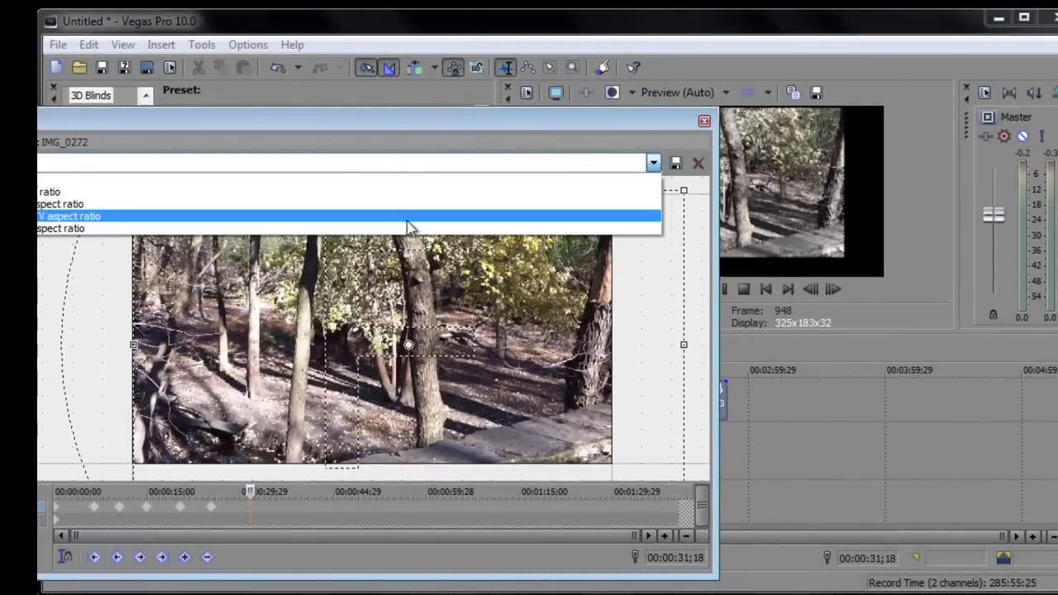
{"action": "left_click", "coordinate": [377, 133]}
{"action": "left_click_drag", "start_coordinate": [395, 128], "coordinate": [498, 130]}
{"action": "left_click", "coordinate": [754, 165]}
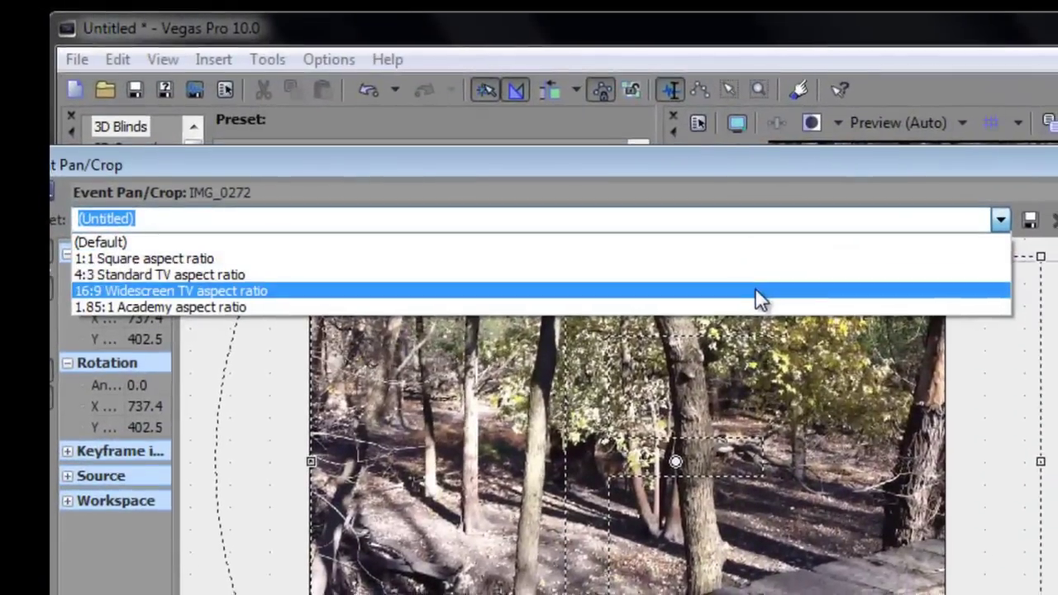
{"action": "left_click", "coordinate": [562, 228]}
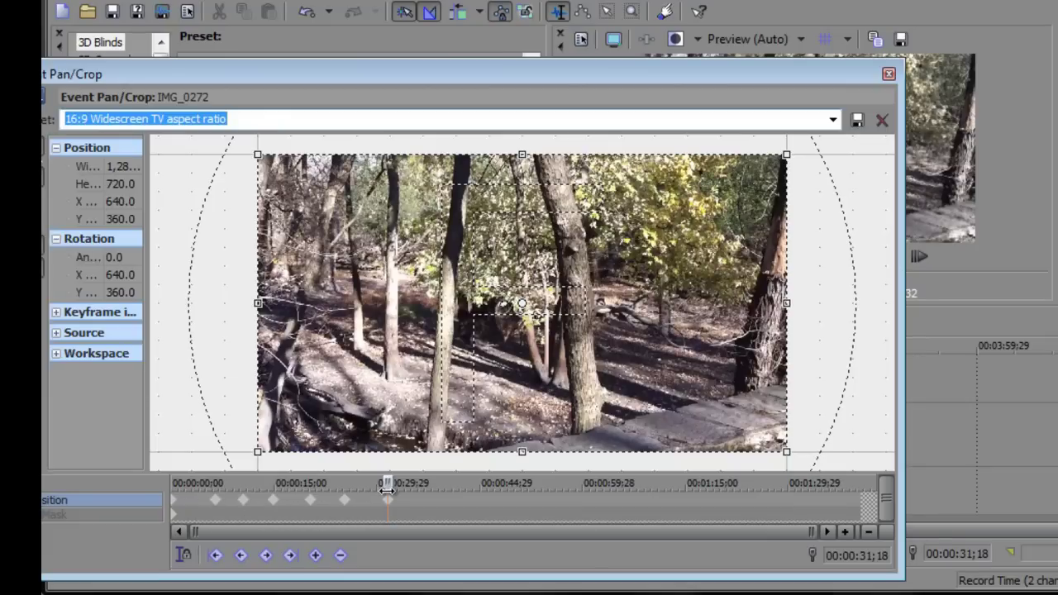
Close Event Pan/Crop, play the project from the start to review the keyframed picture movement, and stop playback.
{"action": "left_click", "coordinate": [886, 76]}
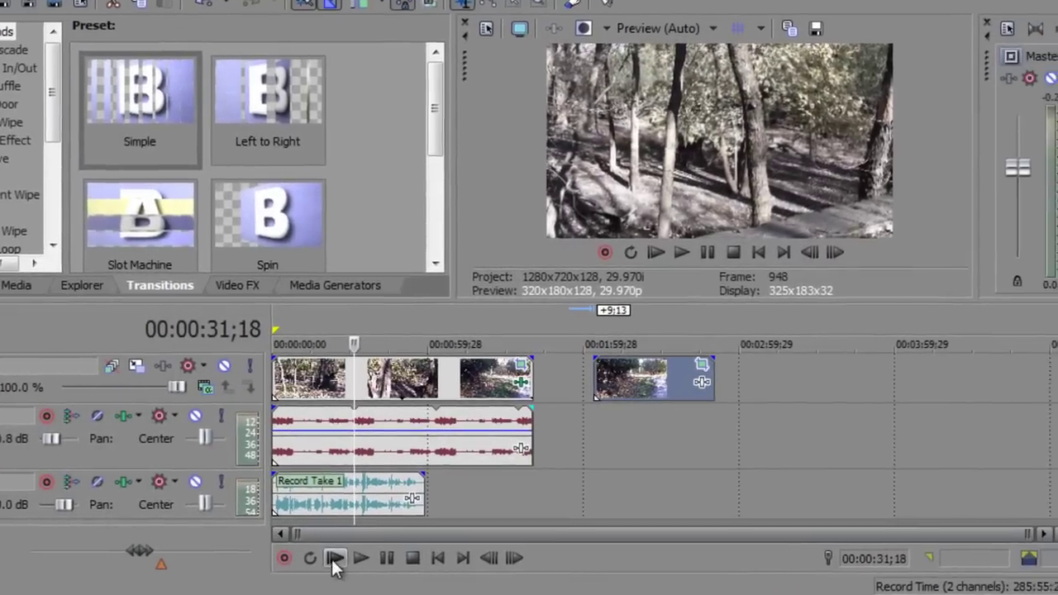
{"action": "left_click", "coordinate": [334, 559]}
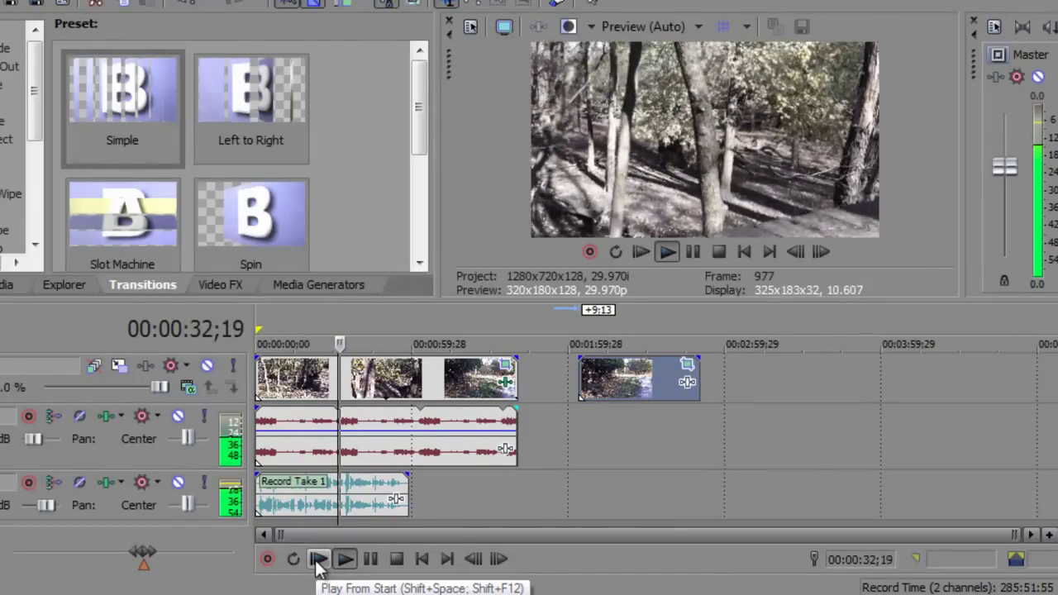
{"action": "left_click", "coordinate": [395, 558]}
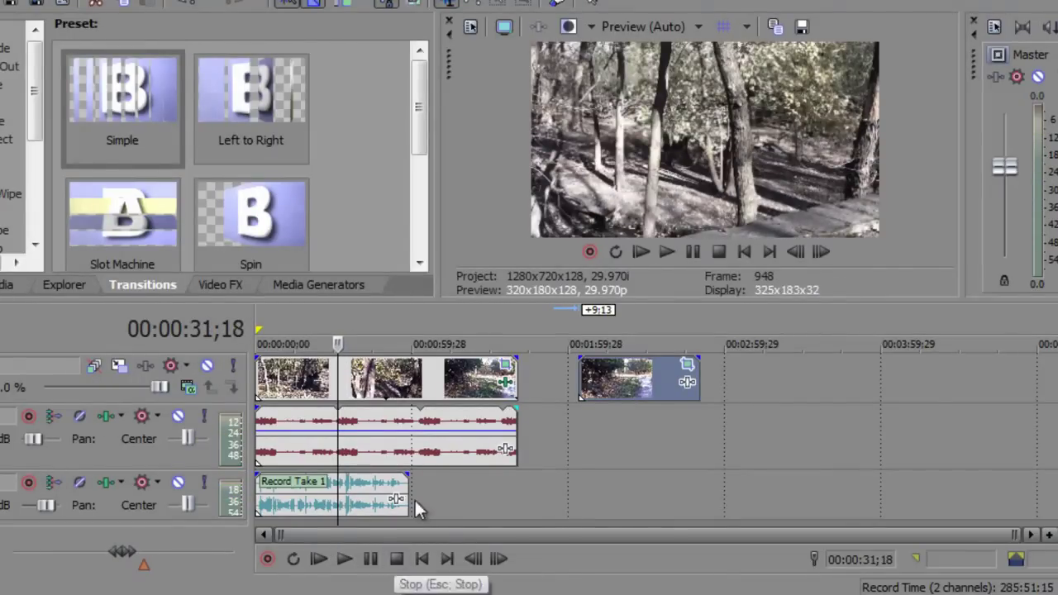
Reopen Event Pan/Crop for the first video event and cut the position keyframes at 00:00:25;08 and 00:00:31;18.
{"action": "left_click", "coordinate": [506, 367]}
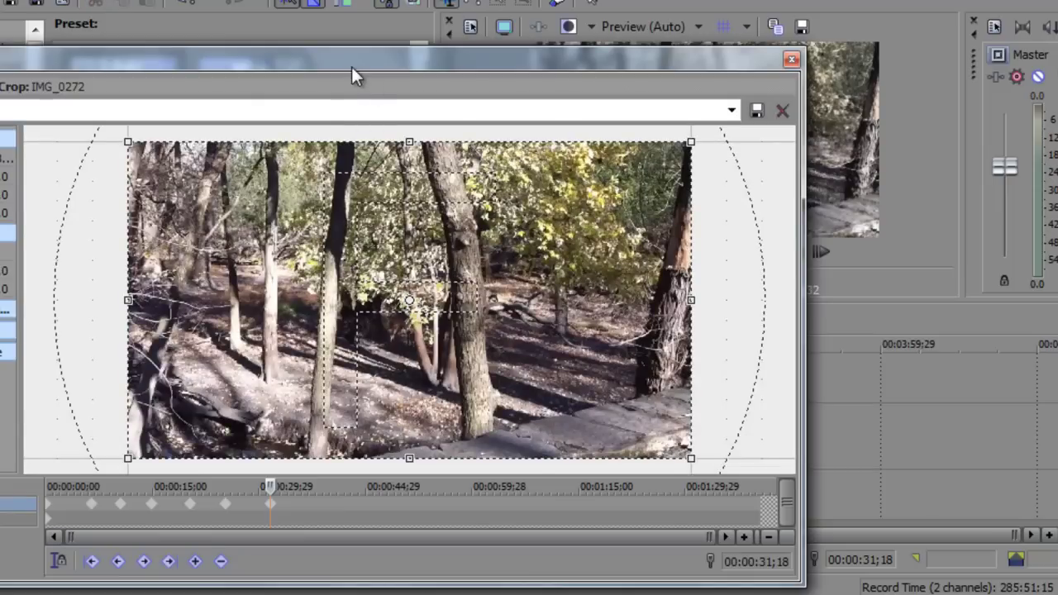
{"action": "left_click_drag", "start_coordinate": [351, 75], "coordinate": [366, 58]}
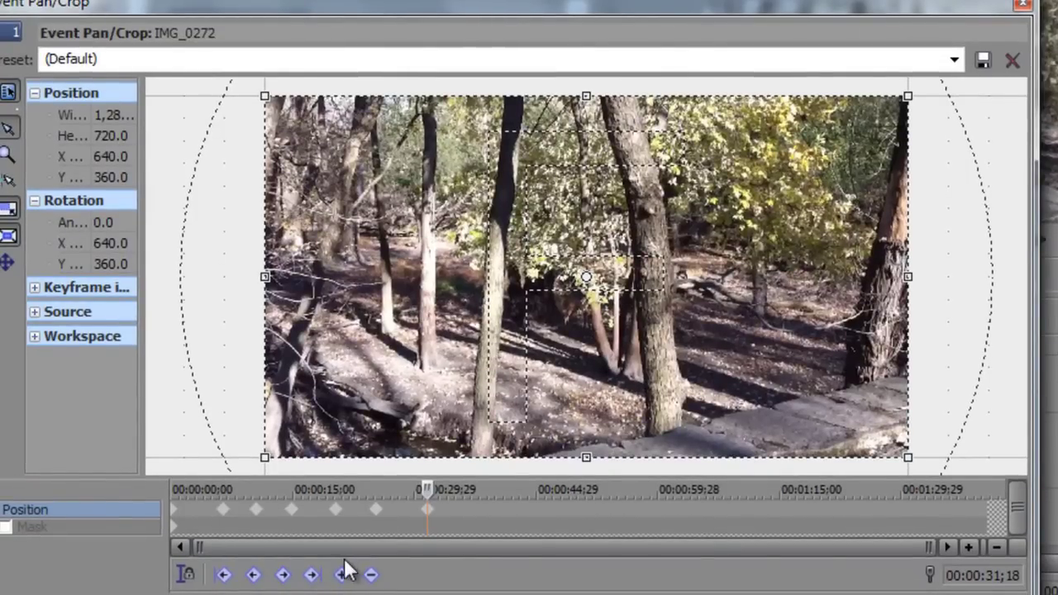
{"action": "right_click", "coordinate": [374, 510]}
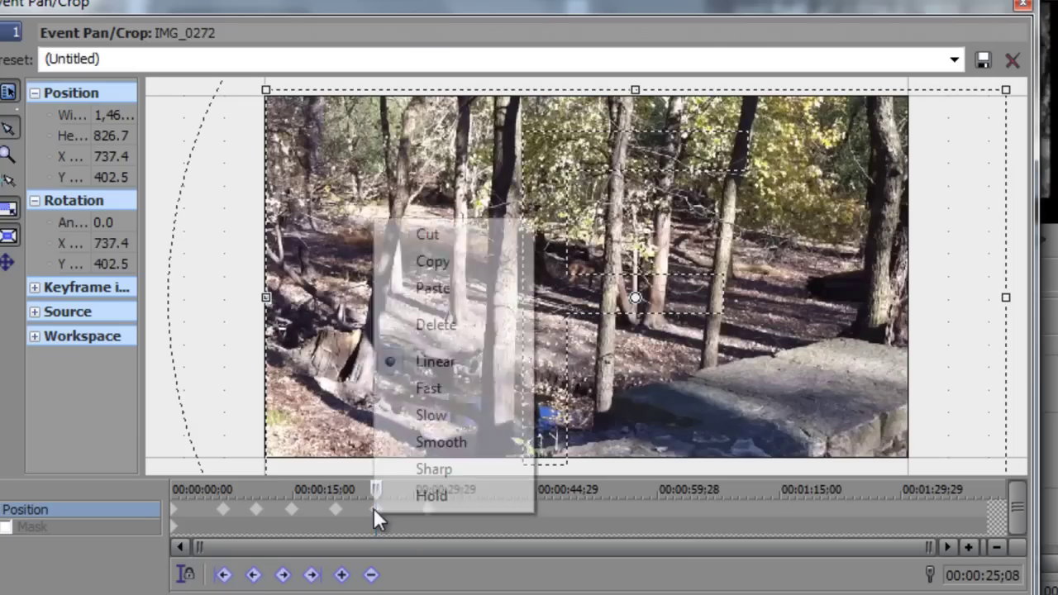
{"action": "left_click", "coordinate": [443, 238]}
{"action": "right_click", "coordinate": [424, 514]}
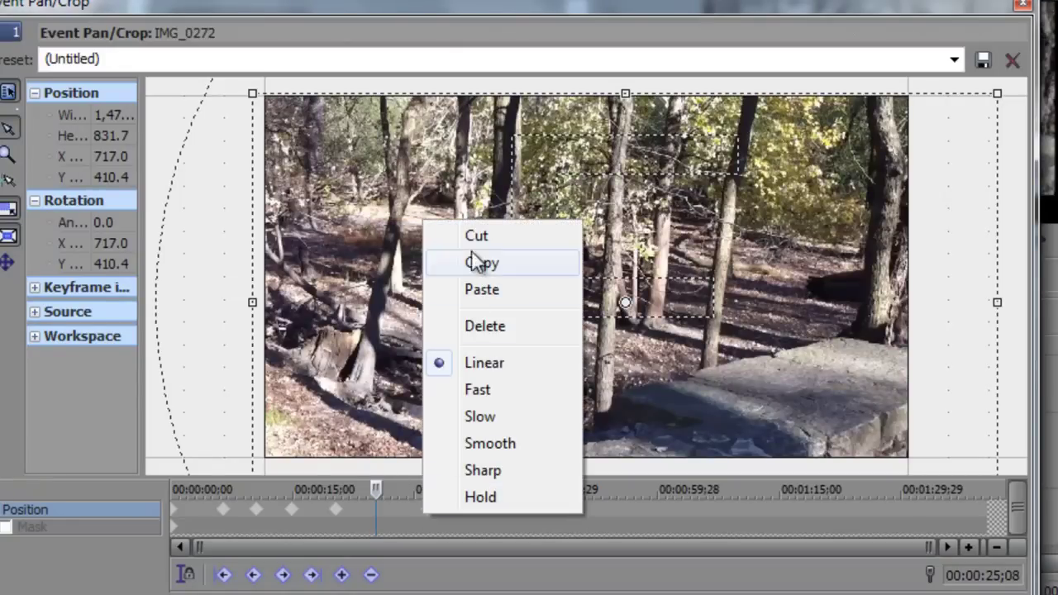
{"action": "left_click", "coordinate": [475, 235]}
Cut the position keyframes at 00:00:20;09, 00:00:14;27, 00:00:10;16 and 00:00:06;14, leaving only the starting one.
{"action": "right_click", "coordinate": [334, 509]}
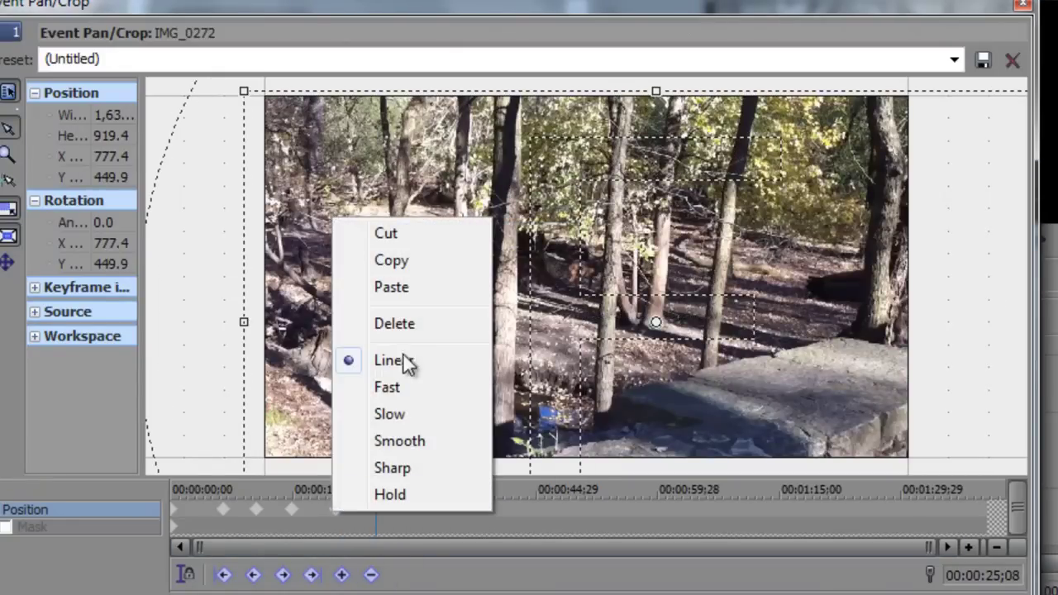
{"action": "left_click", "coordinate": [394, 236]}
{"action": "right_click", "coordinate": [292, 510]}
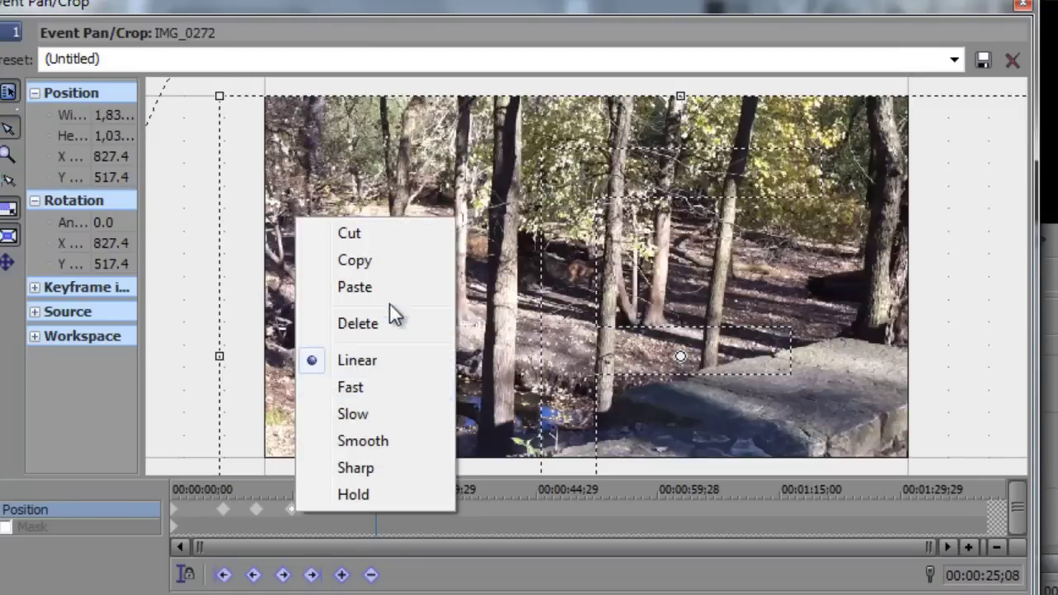
{"action": "left_click", "coordinate": [364, 238]}
{"action": "right_click", "coordinate": [253, 513]}
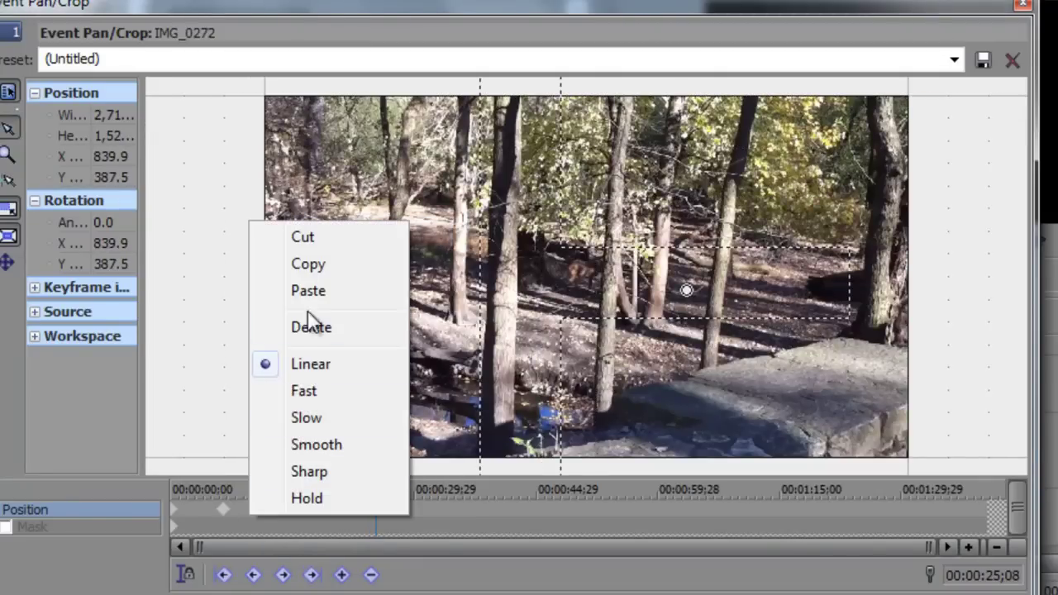
{"action": "left_click", "coordinate": [307, 240]}
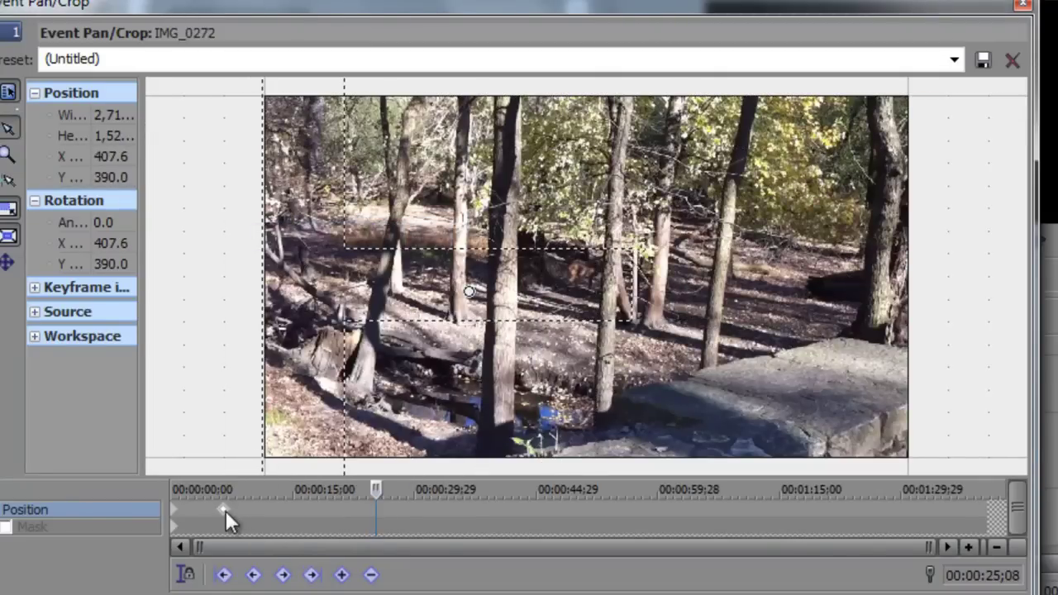
{"action": "right_click", "coordinate": [225, 511]}
{"action": "left_click", "coordinate": [304, 239]}
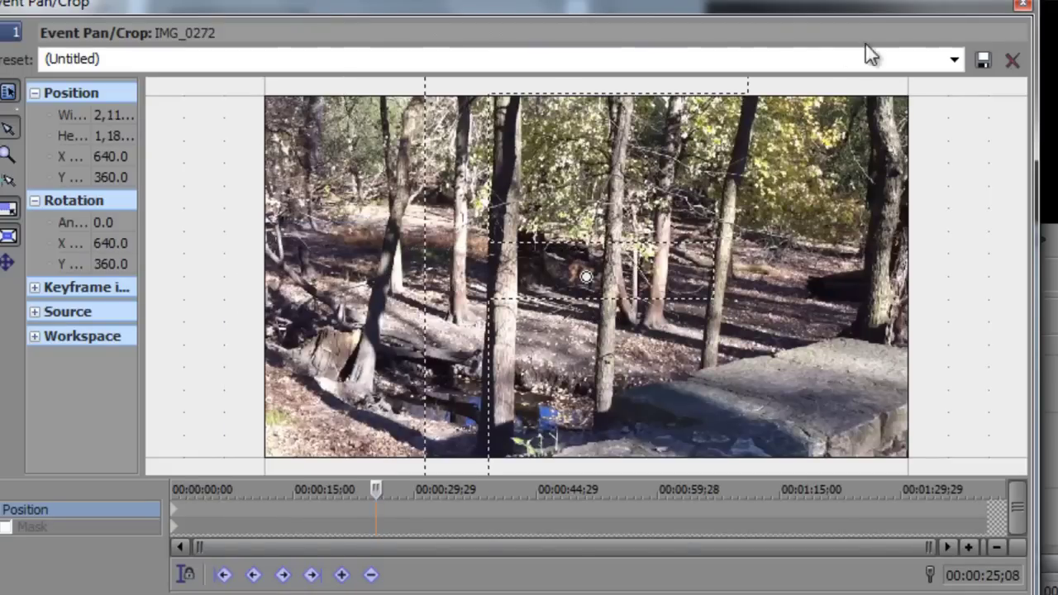
Apply the 16:9 Widescreen TV aspect ratio preset at 00:00:25;08 and close Event Pan/Crop.
{"action": "left_click", "coordinate": [953, 59]}
{"action": "left_click", "coordinate": [740, 131]}
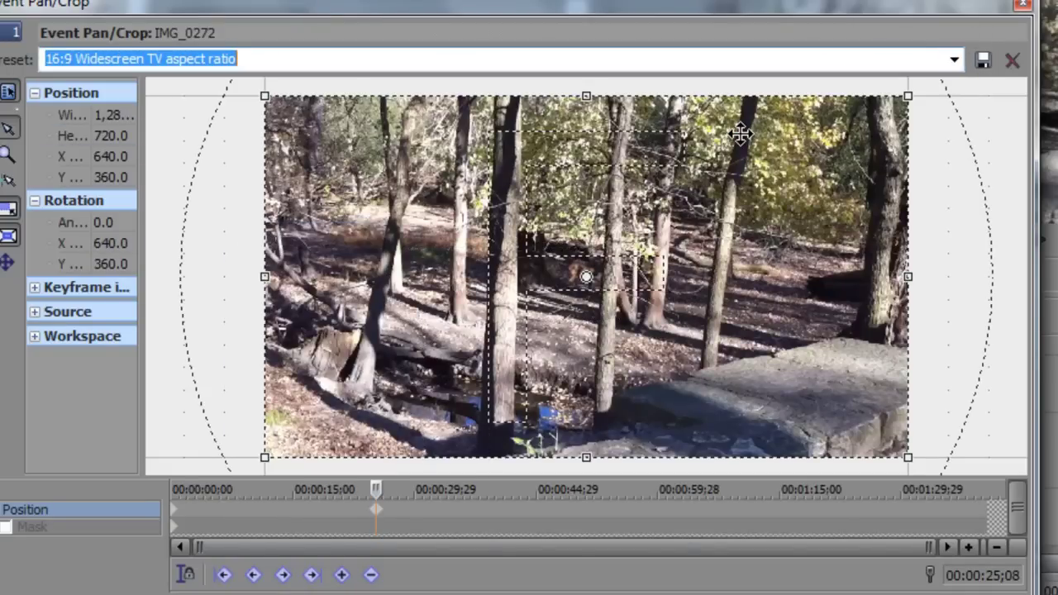
{"action": "left_click", "coordinate": [1023, 5]}
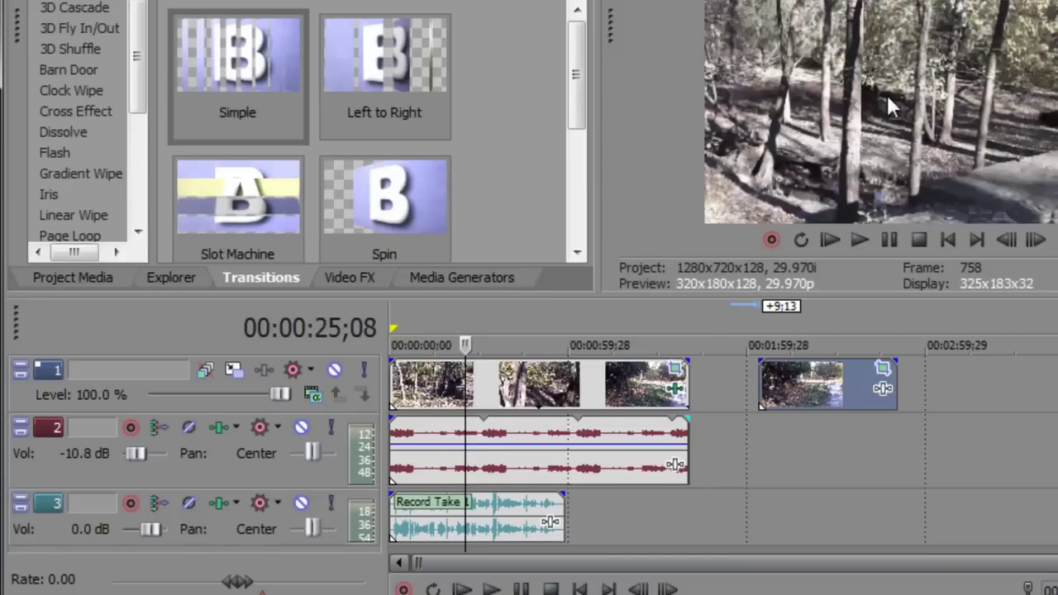